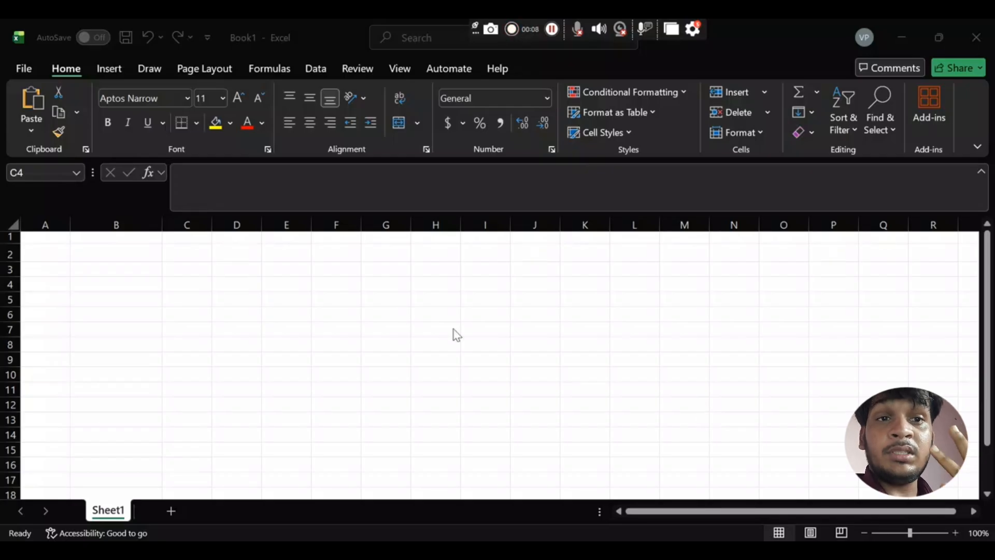
# Enter a person's first name in B2, "gorakhpur" in C2 and "skill hub" in D2.
pyautogui.click(98, 247)
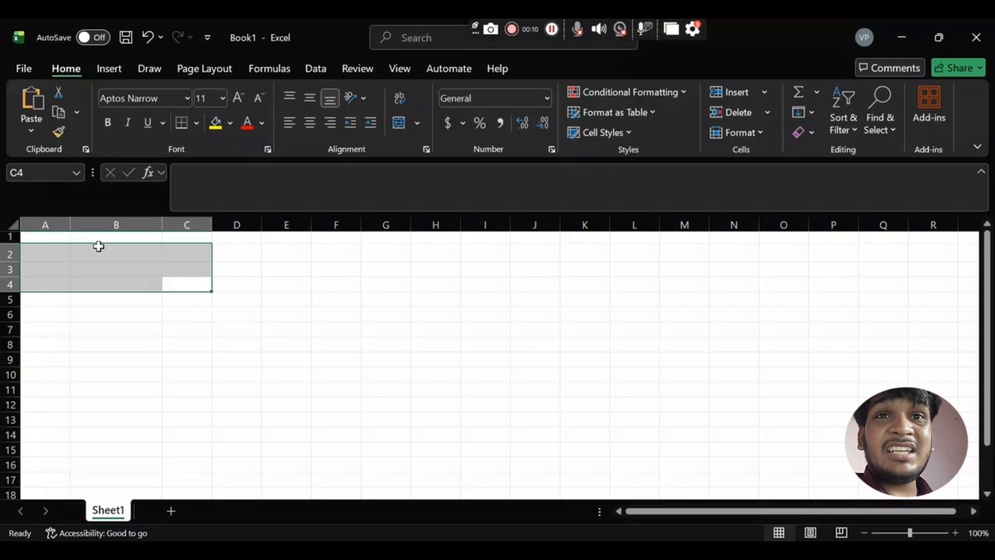
pyautogui.click(99, 247)
pyautogui.write('vikas')
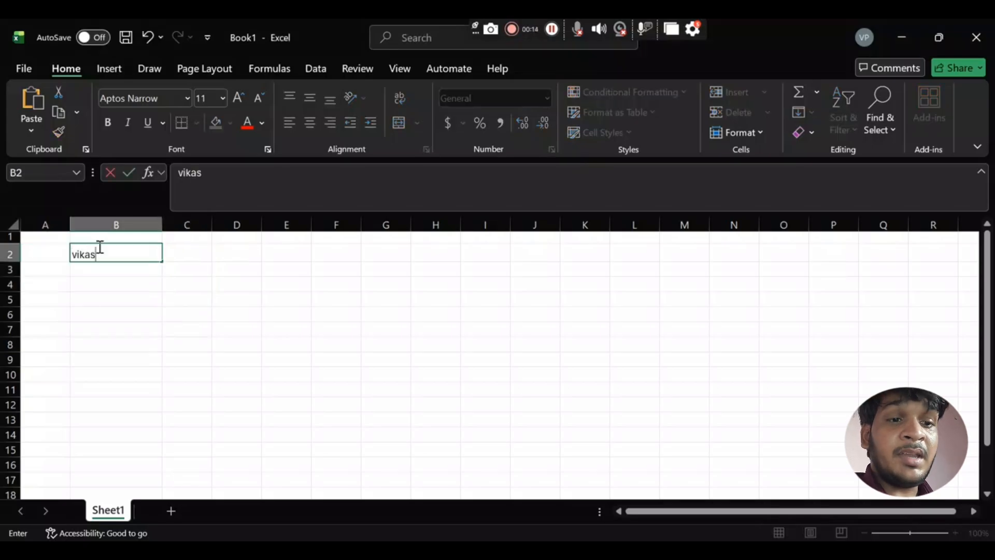
pyautogui.press('Tab')
pyautogui.write('gorakhpuer')
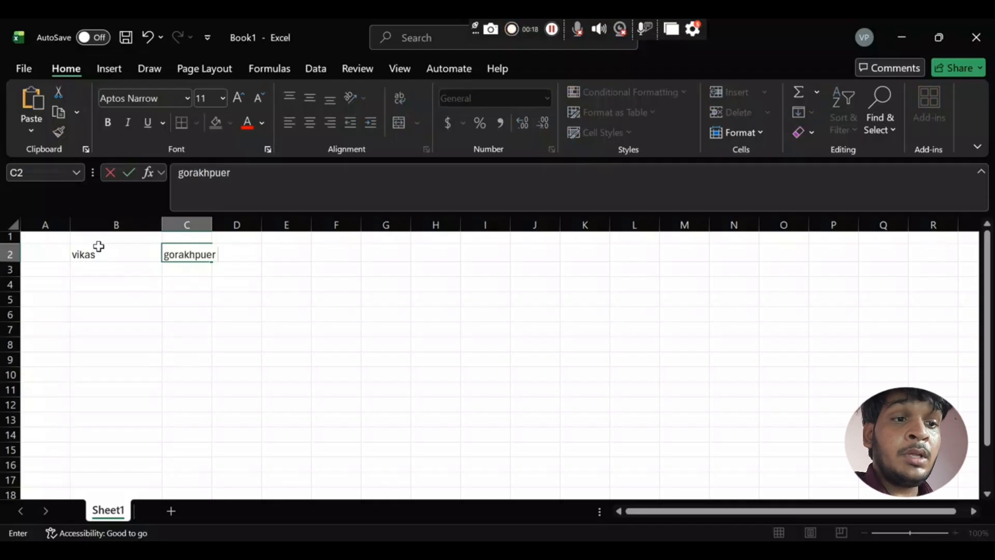
pyautogui.press('BackSpace')
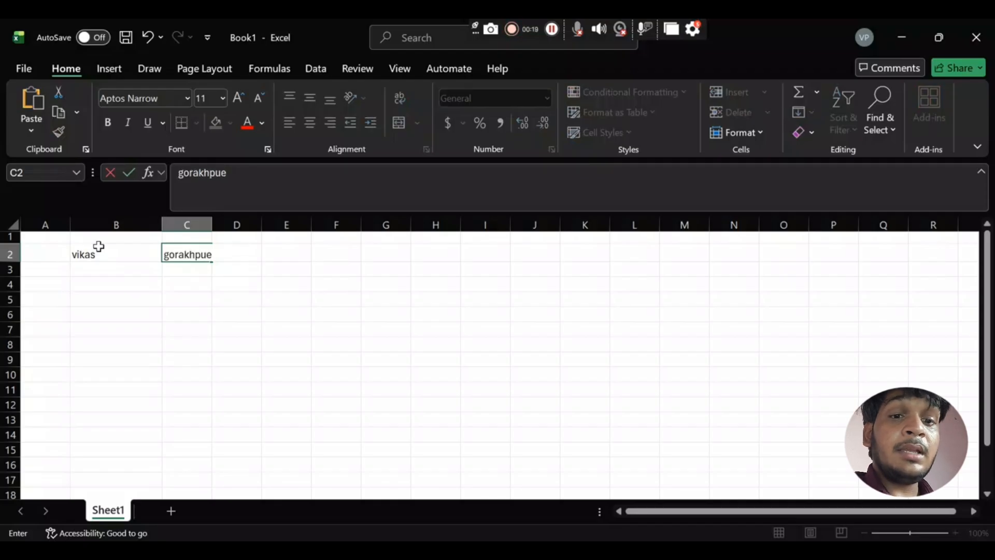
pyautogui.write('r')
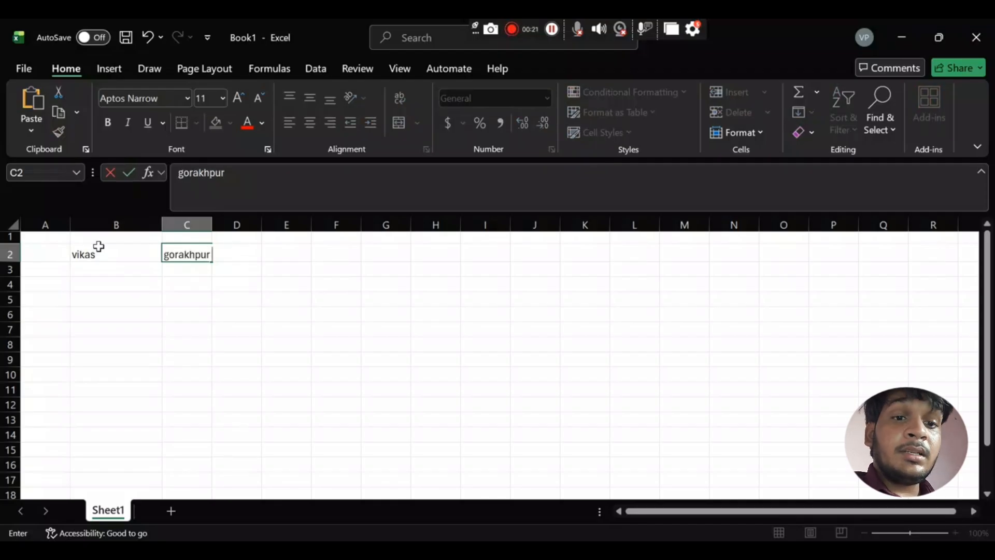
pyautogui.press('Tab')
pyautogui.write('sl')
pyautogui.write('kill')
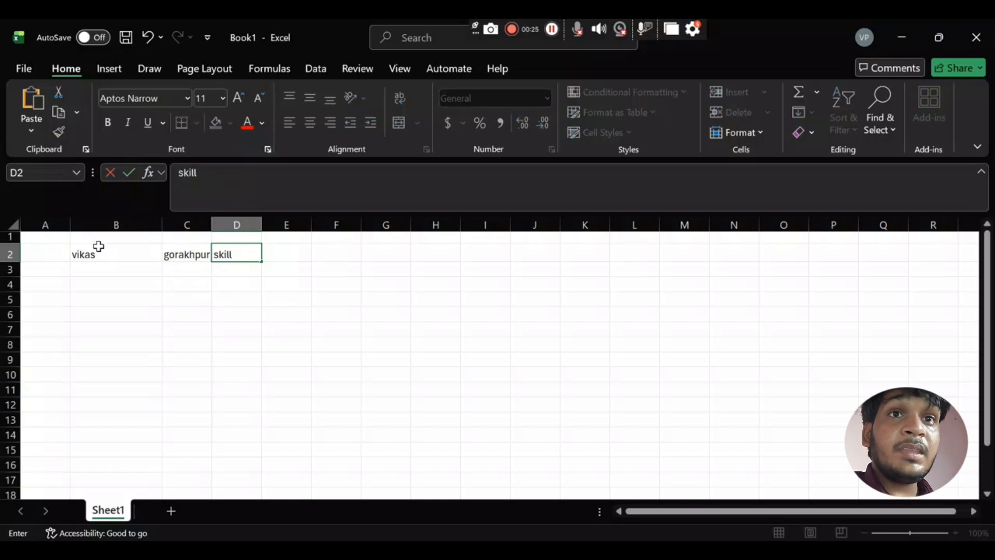
pyautogui.write(' hub')
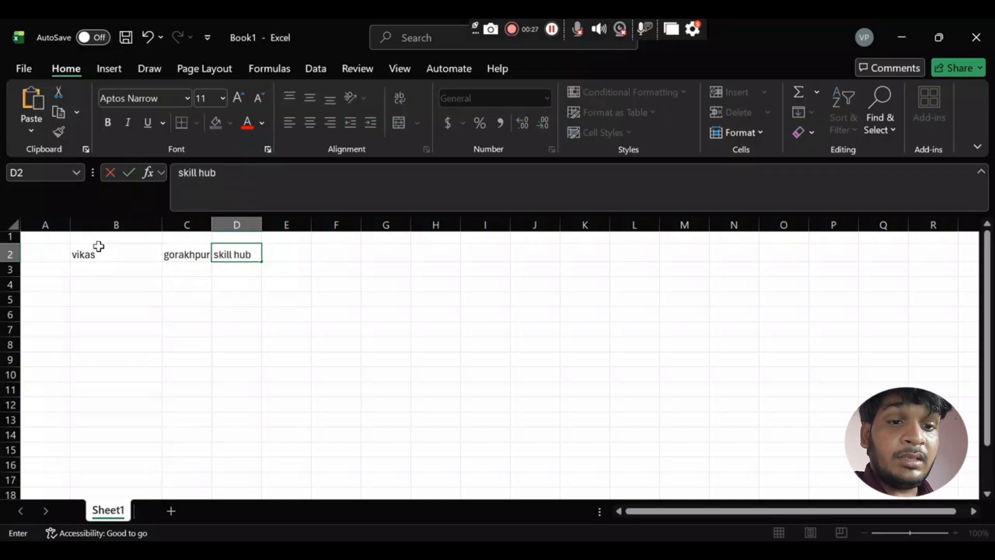
pyautogui.press('Return')
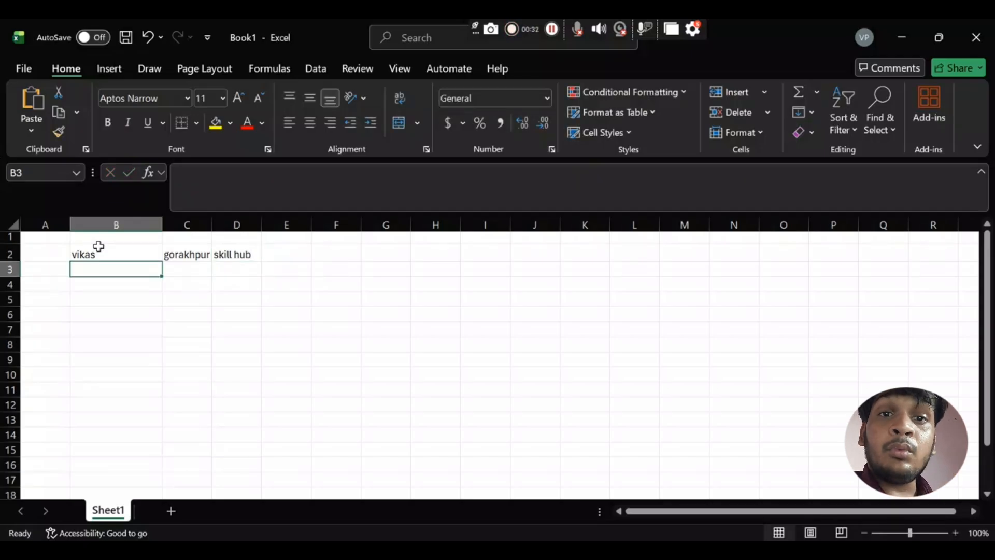
# Fill row 3 with the numbers 62832 in B3, 7432 in C3 and 346372 in D3.
pyautogui.write('62832')
pyautogui.press('Tab')
pyautogui.write('7432')
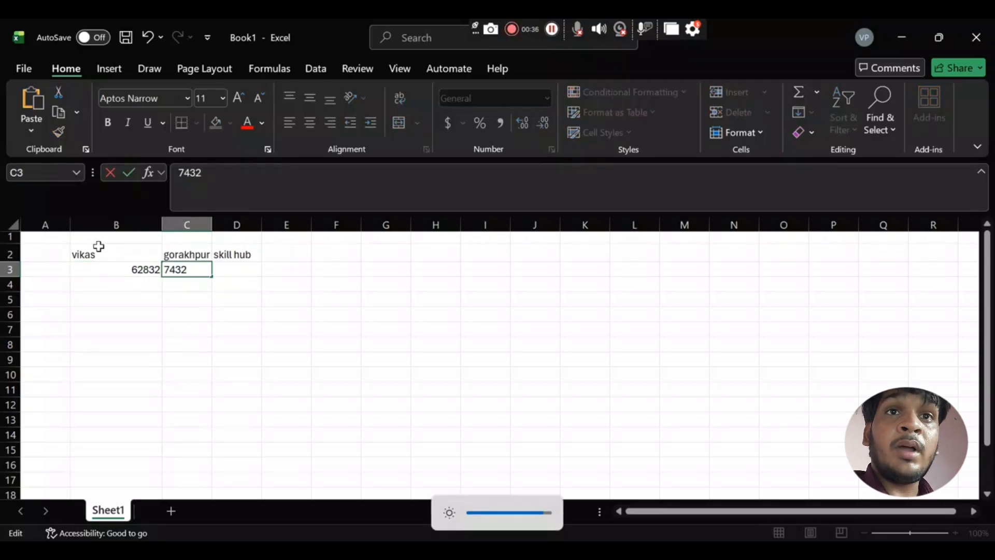
pyautogui.press('Tab')
pyautogui.write('f')
pyautogui.write('63')
pyautogui.press('BackSpace')
pyautogui.press('BackSpace')
pyautogui.press('BackSpace')
pyautogui.write('346372')
pyautogui.press('Return')
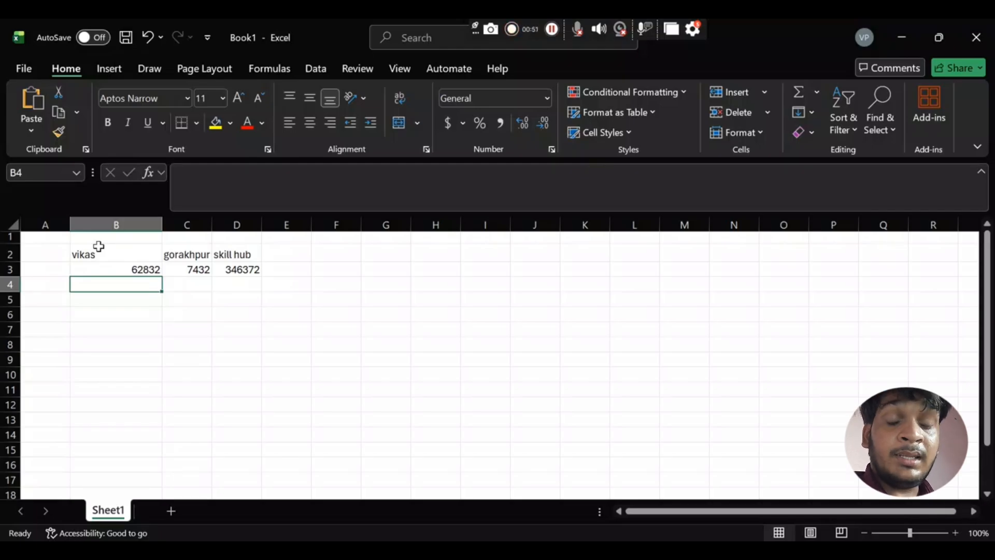
# Enter the date 03/7/2026 in cell B4 beneath the number 62832.
pyautogui.write('03')
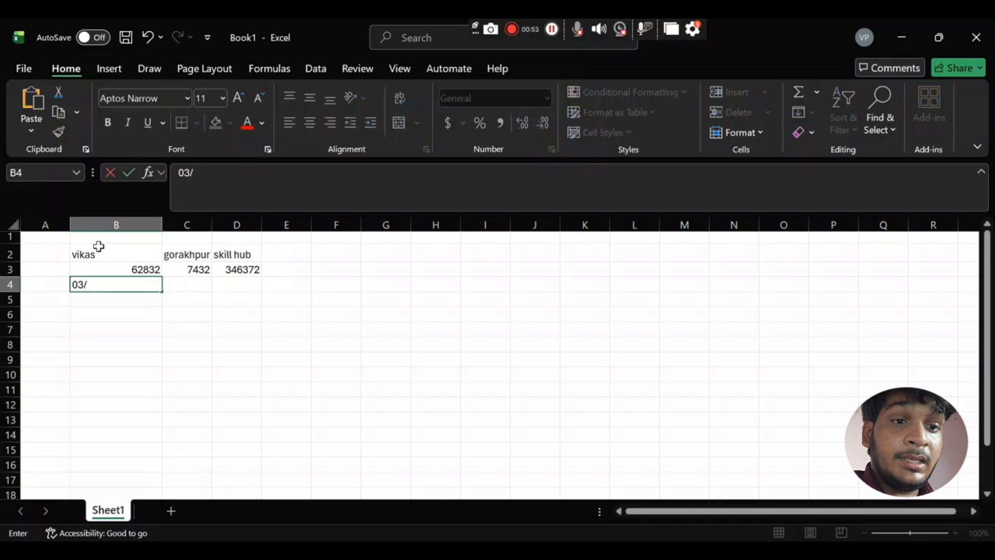
pyautogui.write('/7/2006')
pyautogui.press('BackSpace')
pyautogui.press('BackSpace')
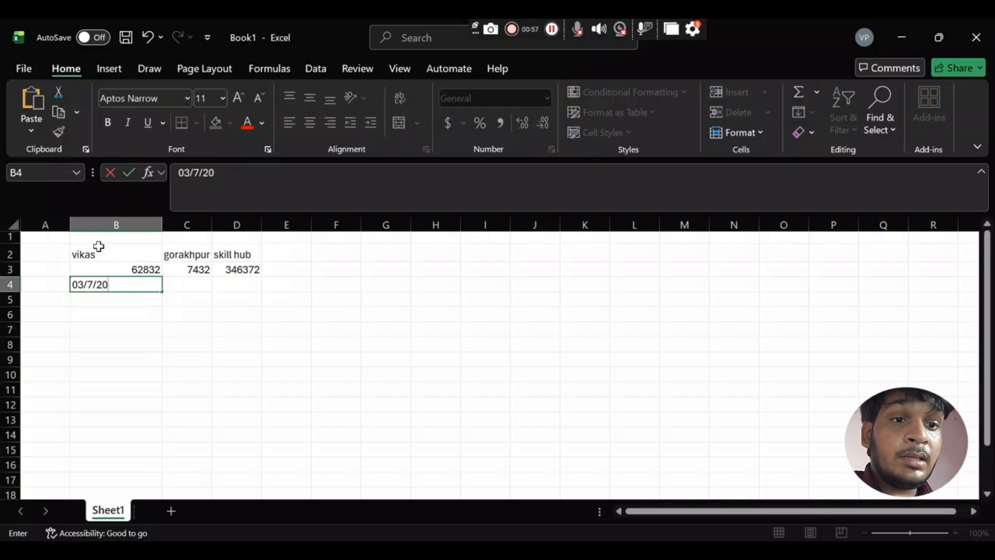
pyautogui.write('26')
pyautogui.press('Tab')
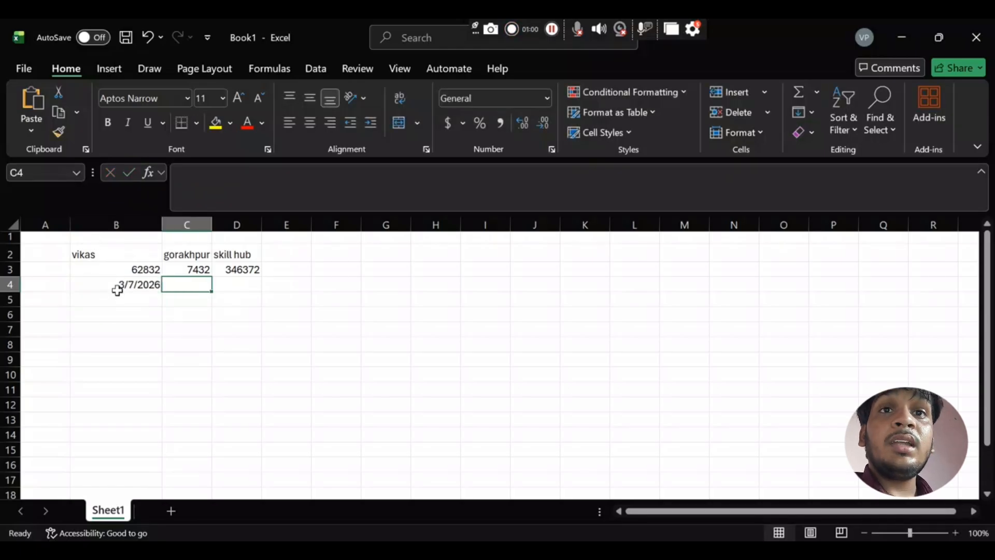
# Enter the date 03/07/2026 in cell C4, using slashes as the separators throughout.
pyautogui.write('0')
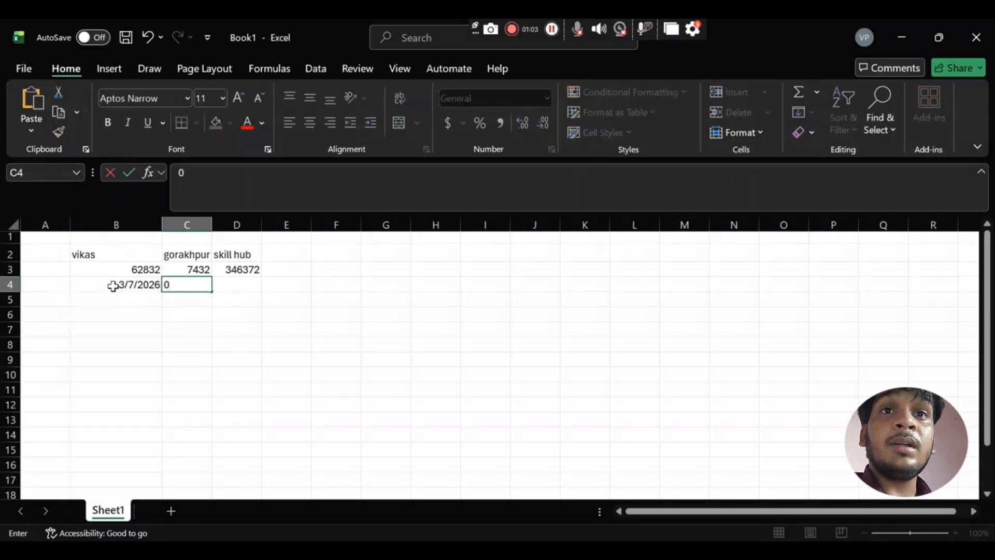
pyautogui.write('3/07')
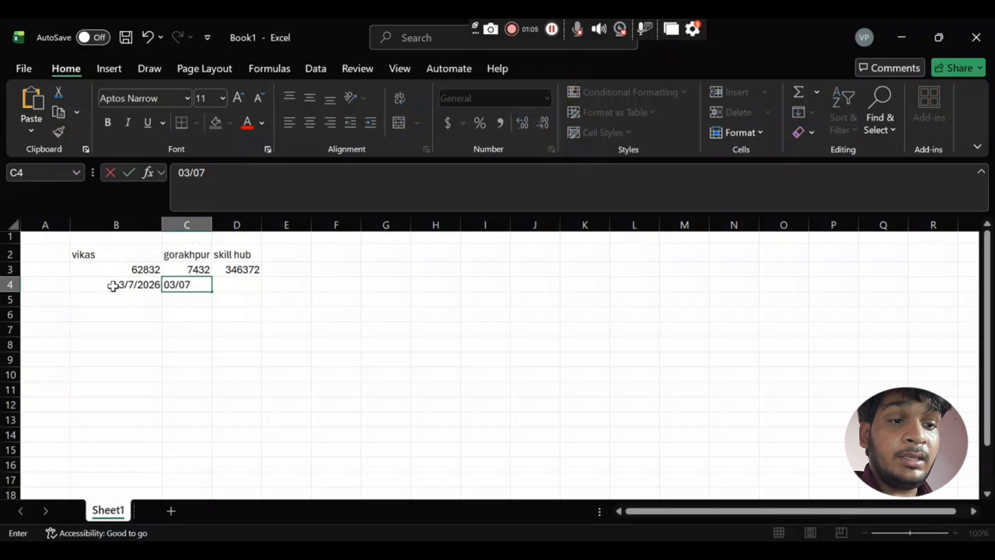
pyautogui.write('.2026')
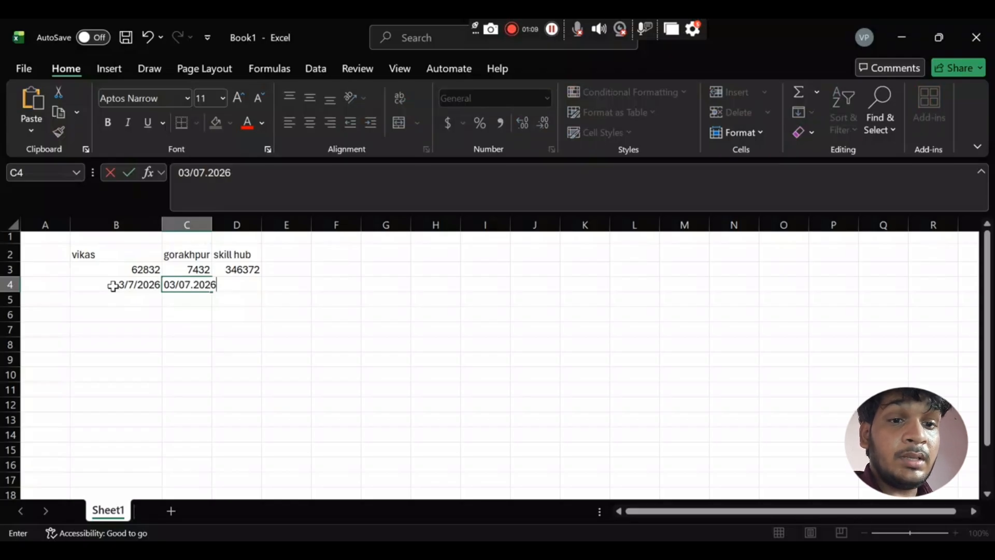
pyautogui.click(113, 286)
pyautogui.press('Right')
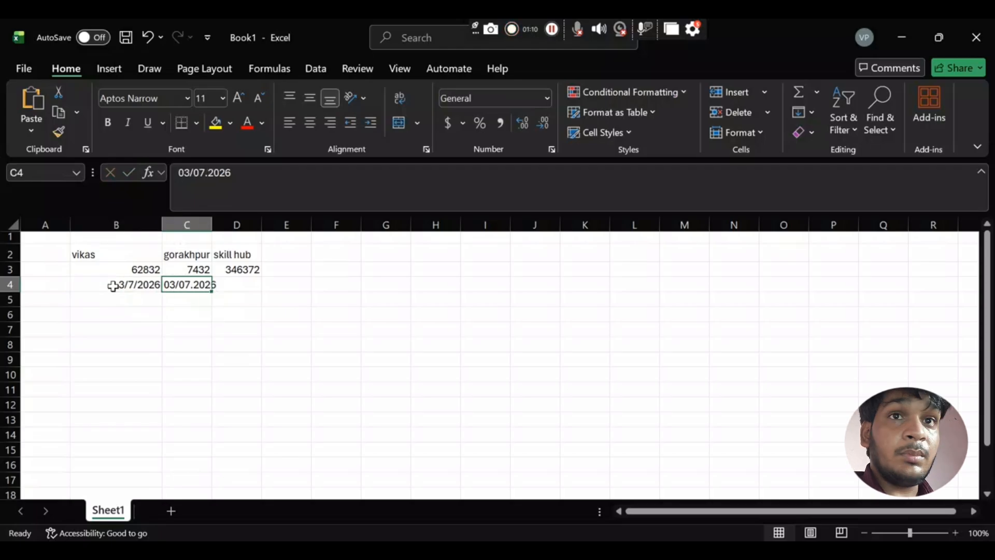
pyautogui.doubleClick(195, 284)
pyautogui.press('BackSpace')
pyautogui.write('/')
pyautogui.press('Tab')
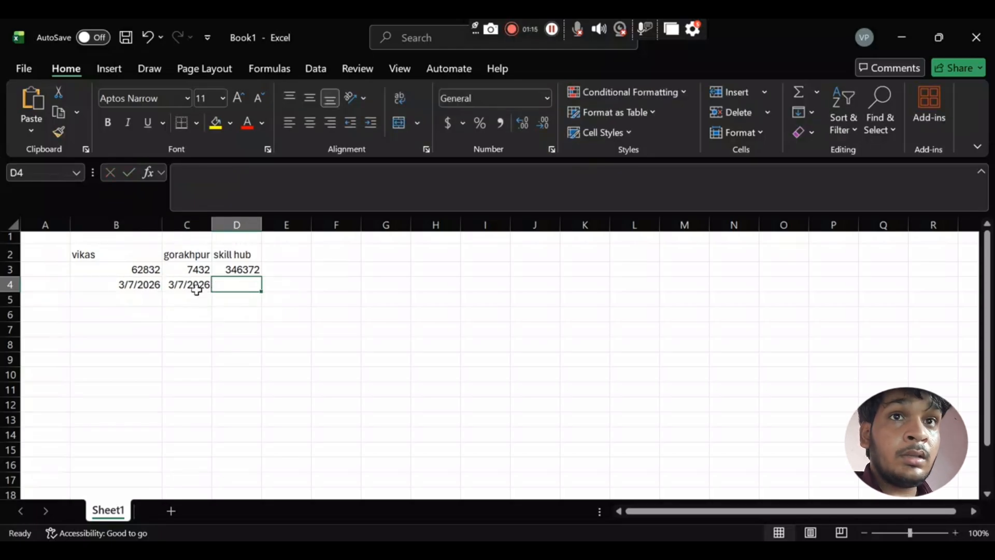
# Apply the Long Date number format to the date in cell B4.
pyautogui.click(181, 287)
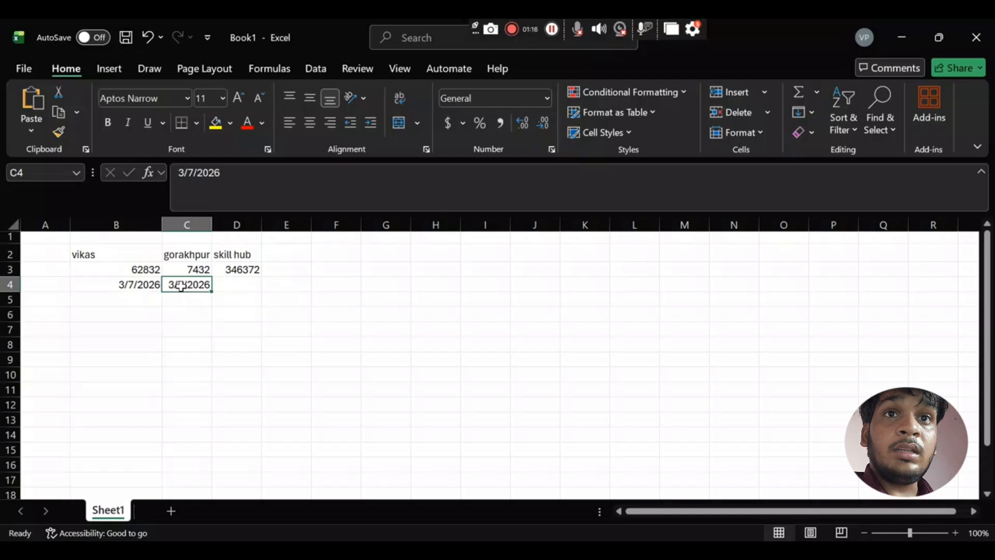
pyautogui.click(136, 286)
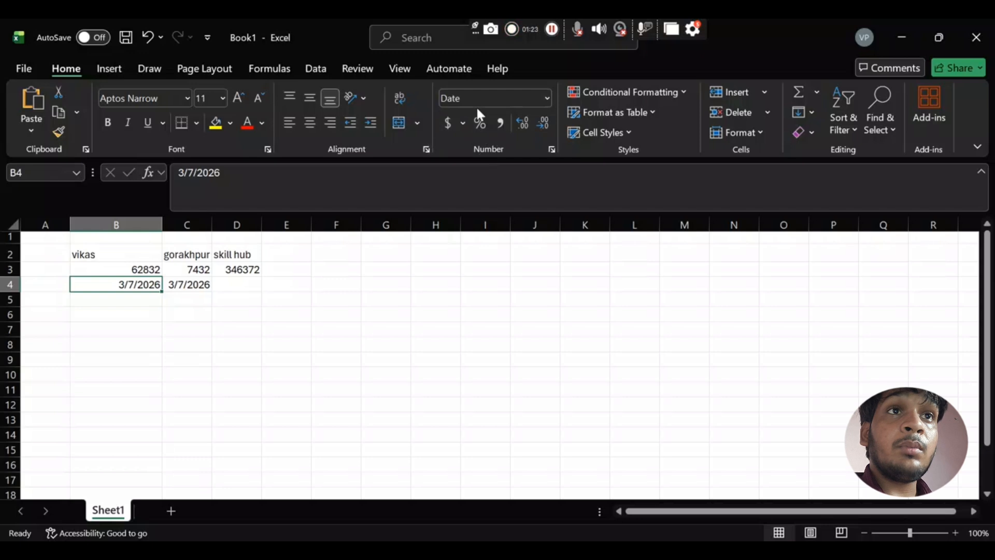
pyautogui.click(549, 99)
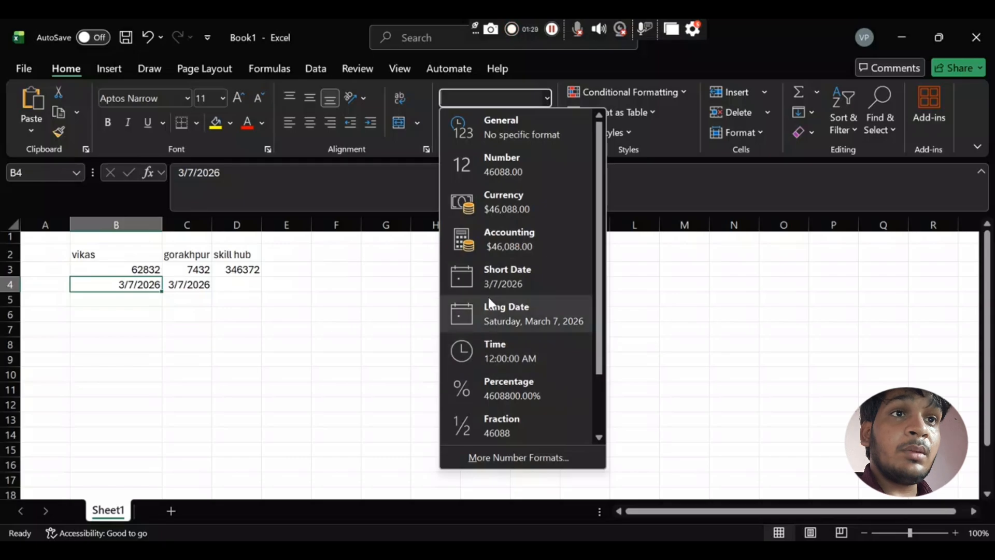
pyautogui.click(401, 283)
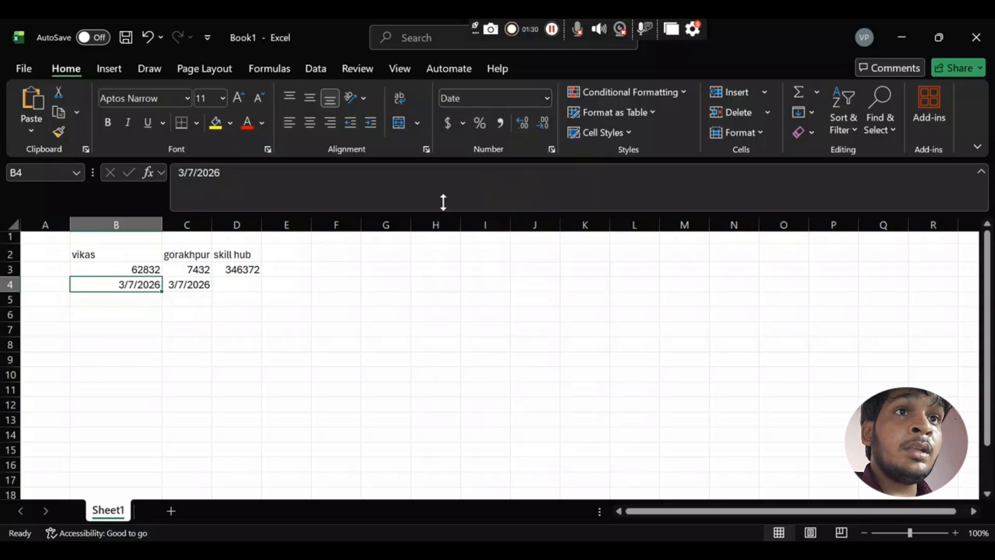
pyautogui.click(521, 98)
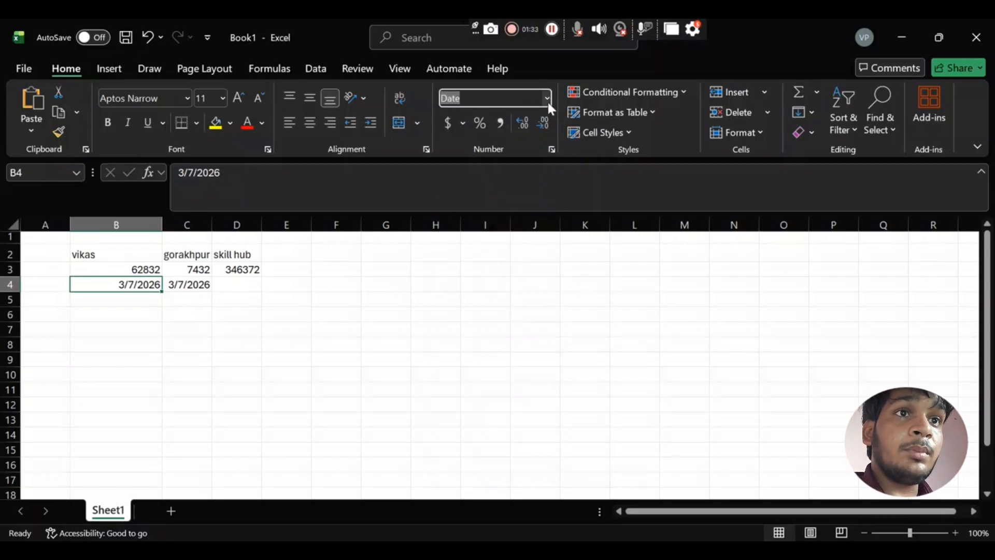
pyautogui.click(547, 98)
pyautogui.scroll(-2, 513, 251)
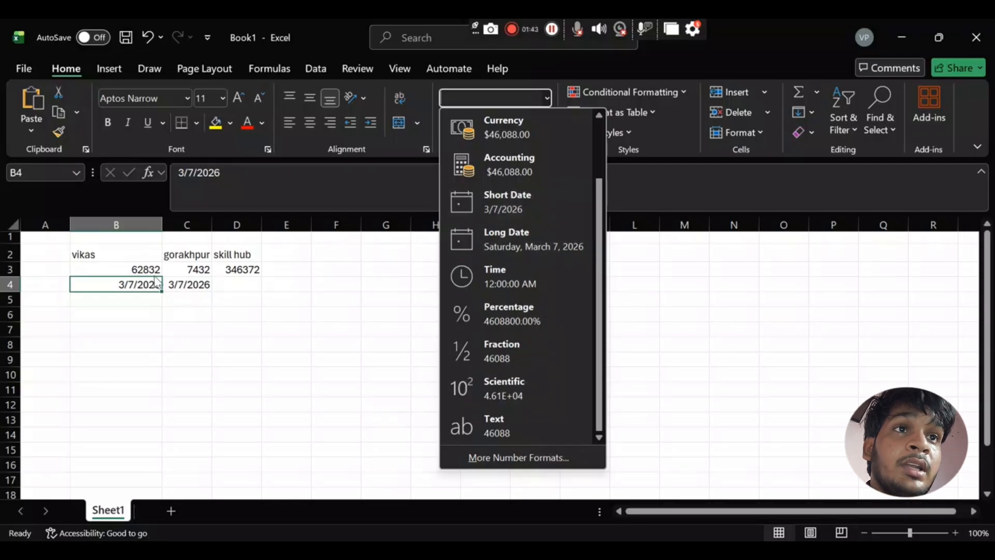
pyautogui.click(533, 238)
pyautogui.click(188, 298)
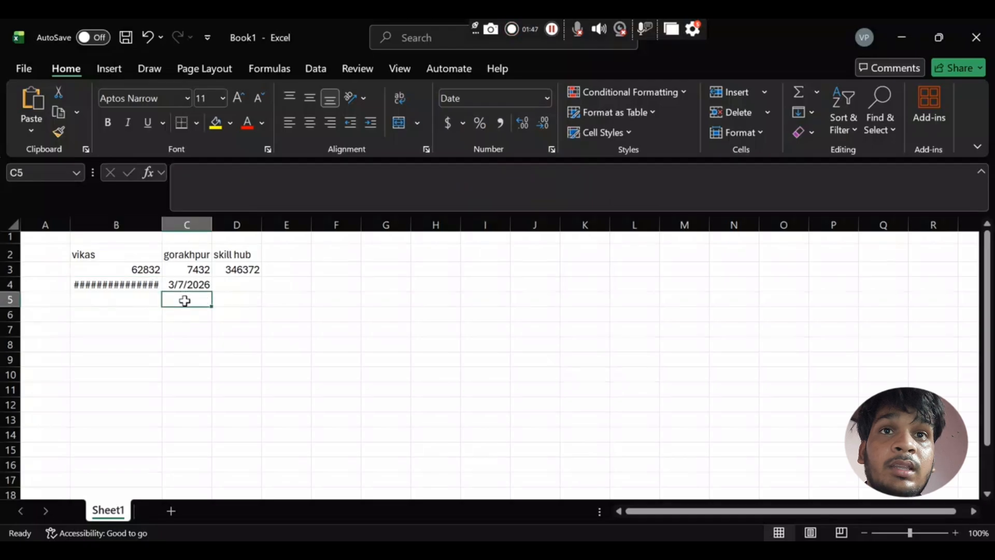
# Widen column B enough to display the full long date in B4.
pyautogui.click(138, 285)
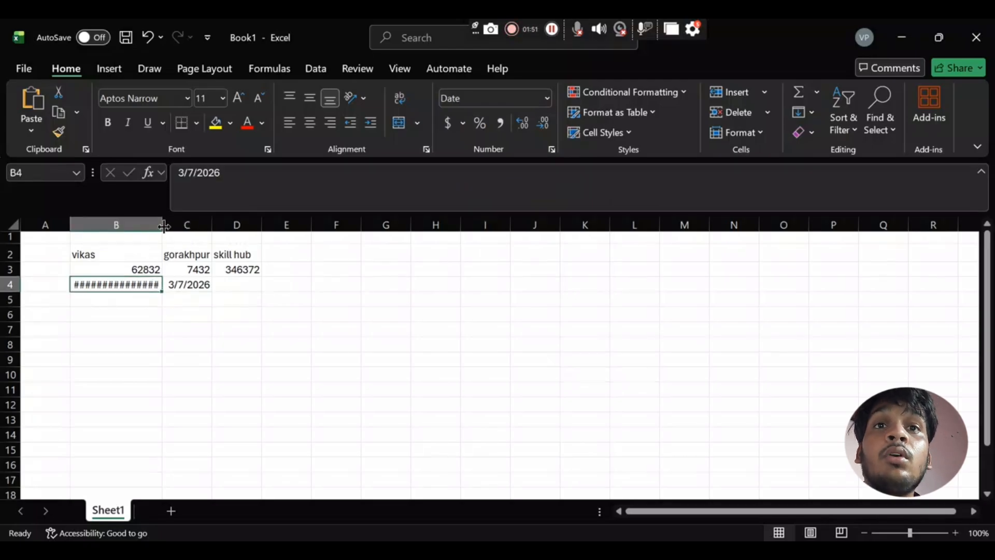
pyautogui.moveTo(166, 228); pyautogui.dragTo(200, 230)
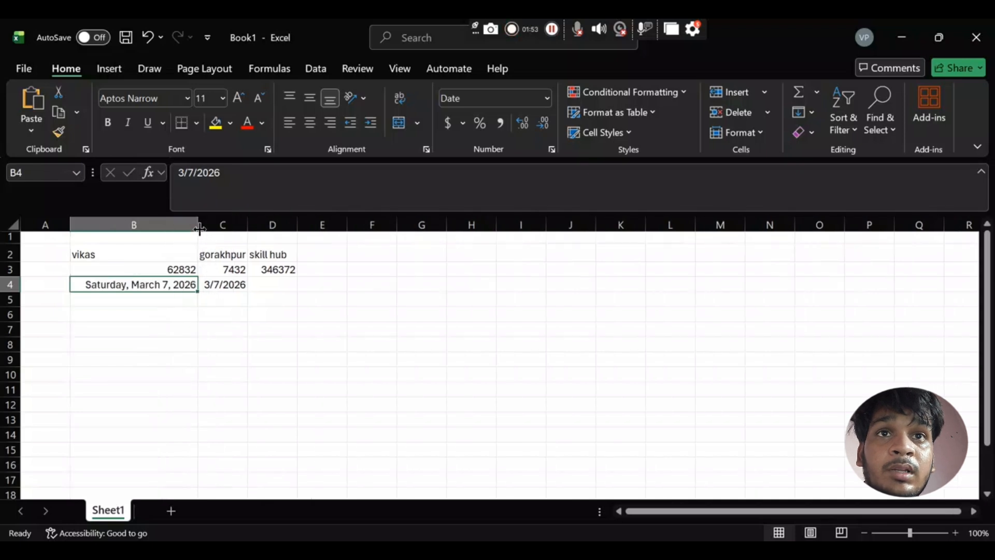
pyautogui.click(140, 322)
pyautogui.click(96, 282)
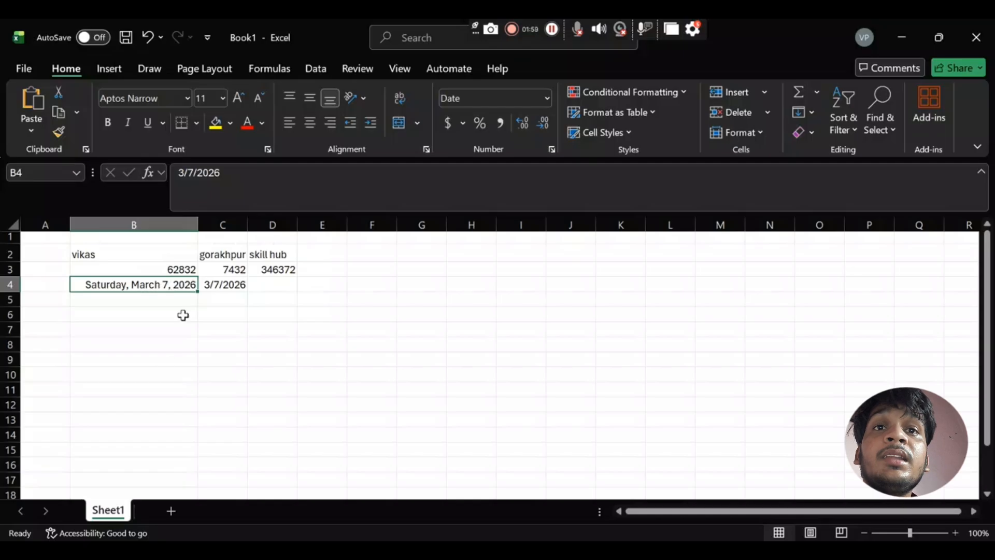
# Clear all the sample text, numbers and dates from the range B2:D4.
pyautogui.click(222, 358)
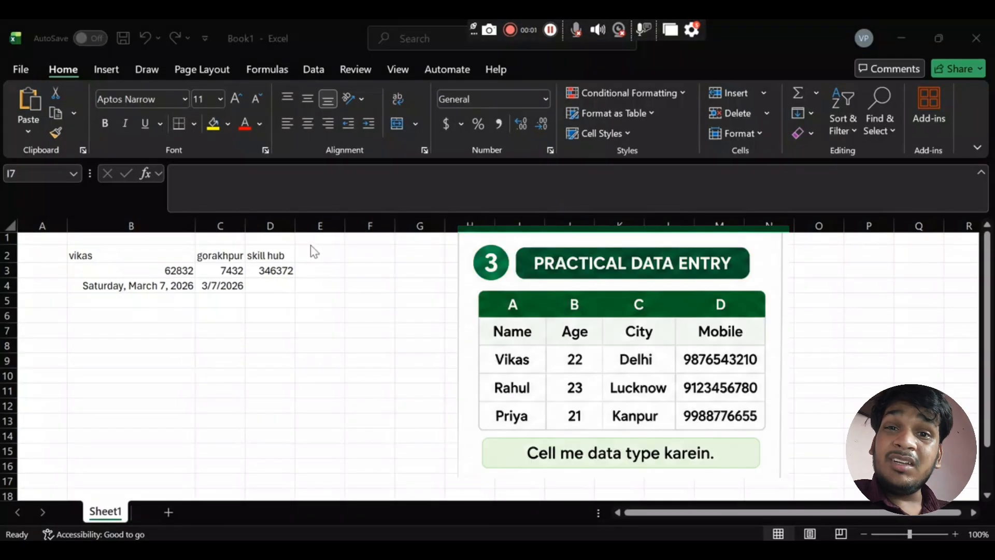
pyautogui.moveTo(111, 254); pyautogui.dragTo(276, 286)
pyautogui.press('Delete')
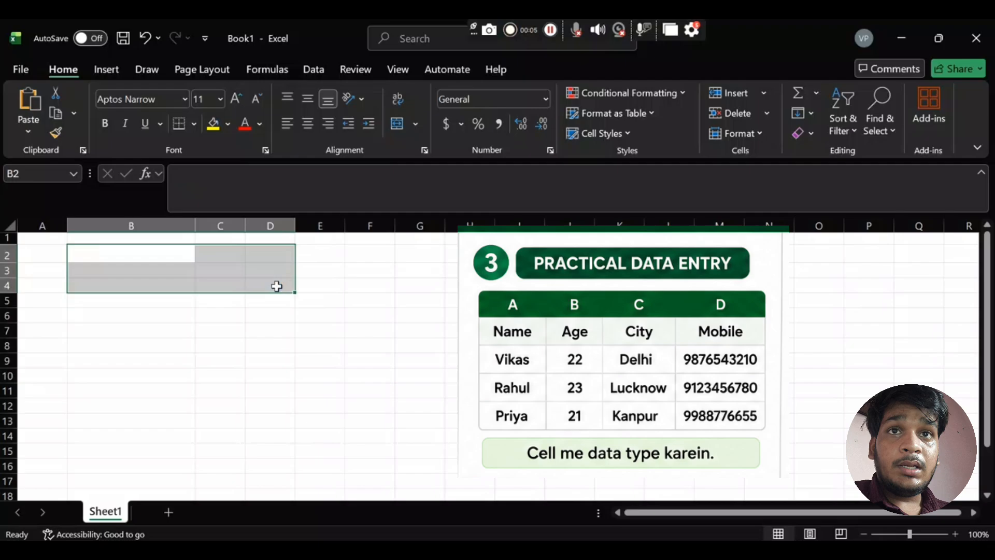
# Enter the column headers "Name" in B2, "Age" in C2 and "Address" in D2.
pyautogui.click(153, 258)
pyautogui.write('Name')
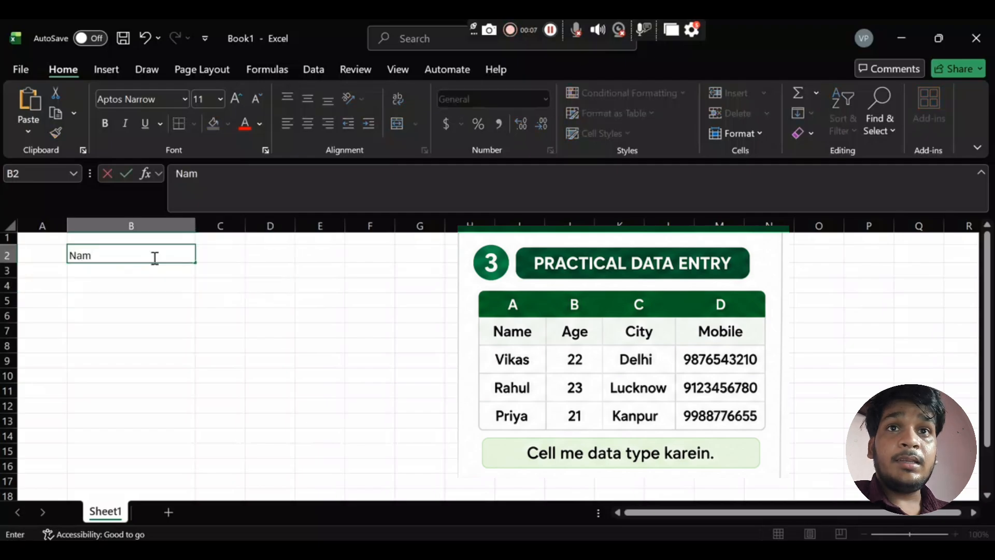
pyautogui.press('Tab')
pyautogui.write('Gas')
pyautogui.press('BackSpace')
pyautogui.press('BackSpace')
pyautogui.press('BackSpace')
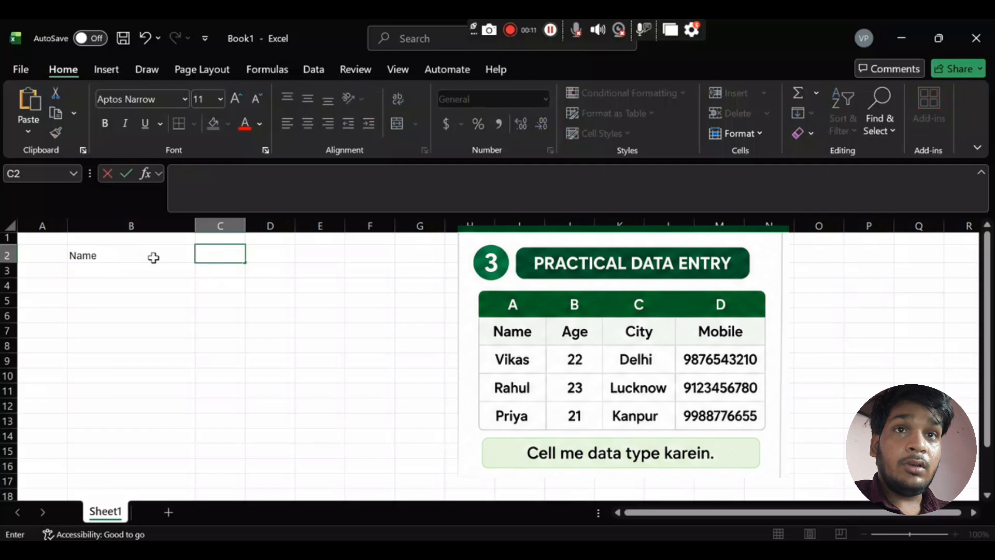
pyautogui.write('Age')
pyautogui.press('Tab')
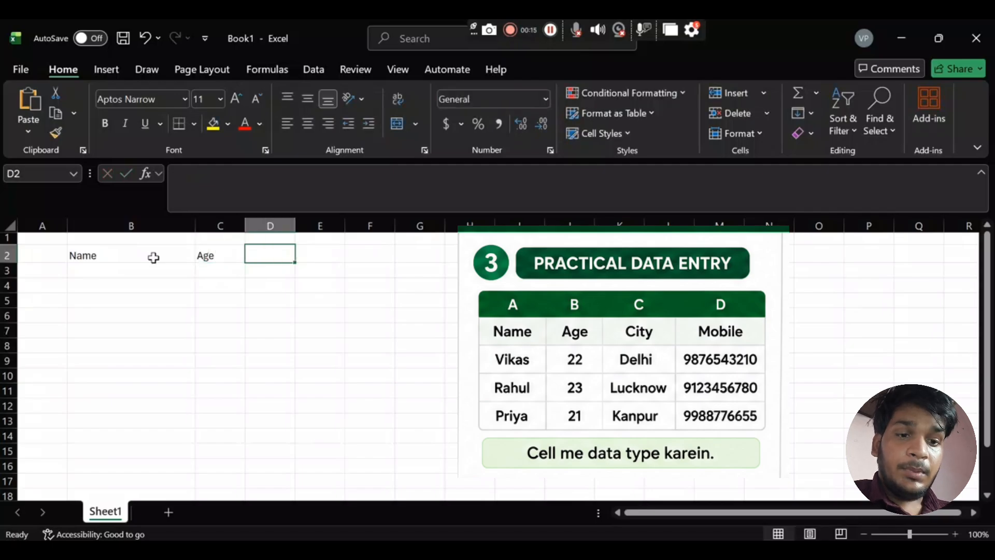
pyautogui.write('Addresh')
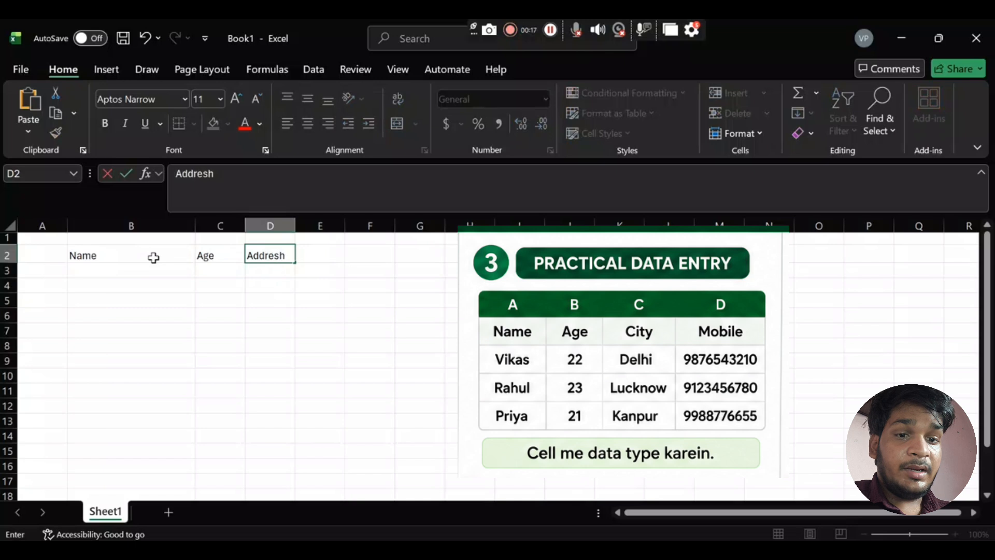
pyautogui.press('BackSpace')
pyautogui.press('Tab')
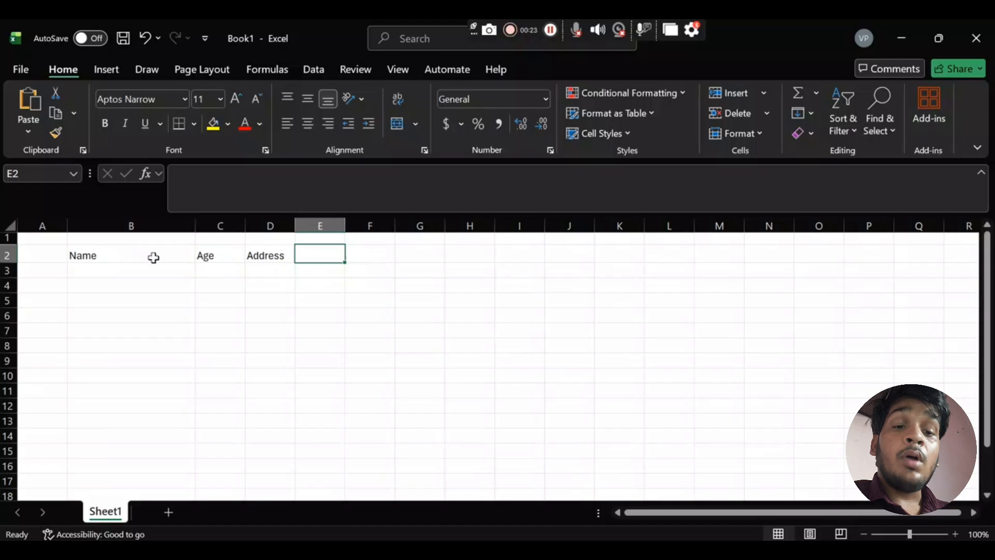
# Enter the column header "Date" in E2, completing the table's header row.
pyautogui.write('Date')
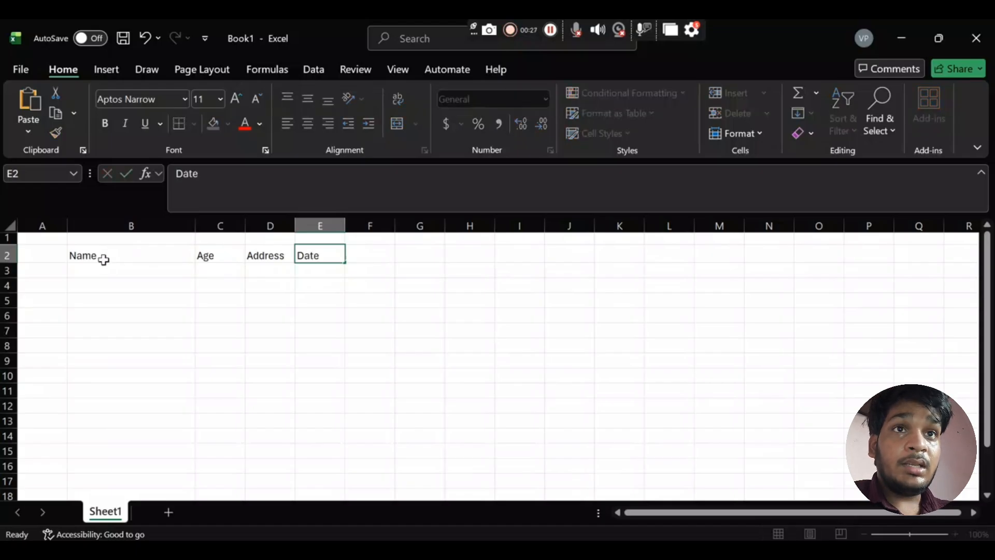
pyautogui.moveTo(104, 259); pyautogui.dragTo(319, 269)
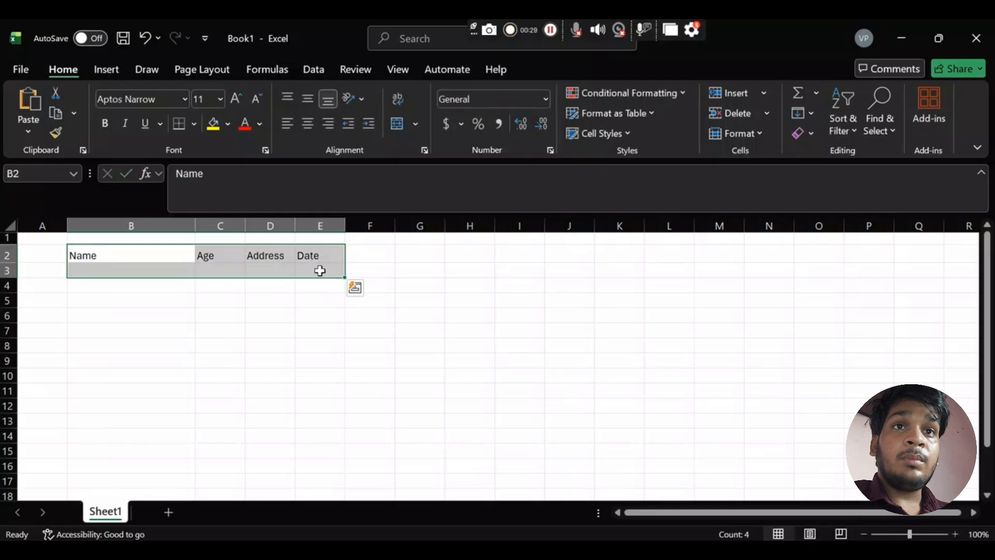
pyautogui.click(259, 290)
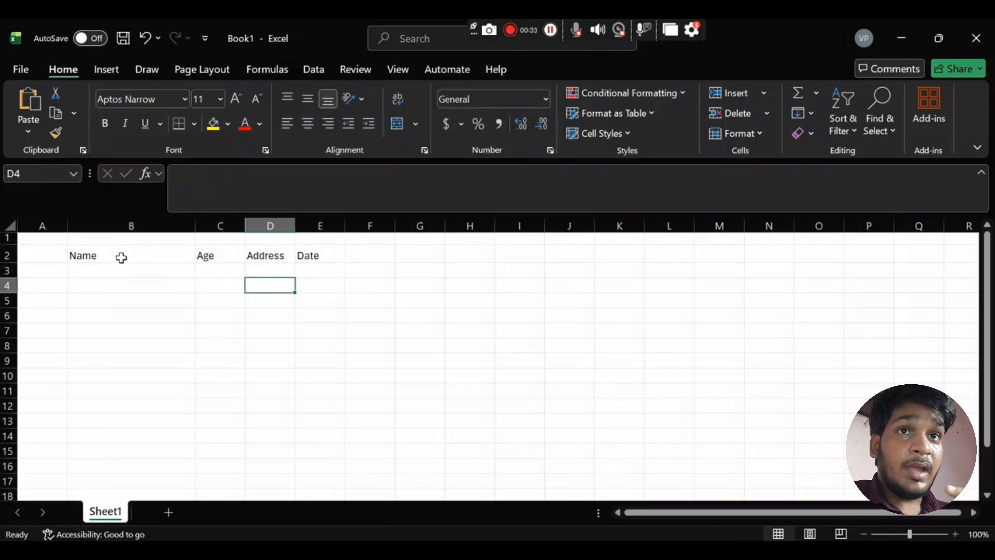
# Fill row 3 with the person's name in B3, 25 in C3, the address in D3 and 03/07/206 in E3.
pyautogui.click(119, 275)
pyautogui.write('vikas')
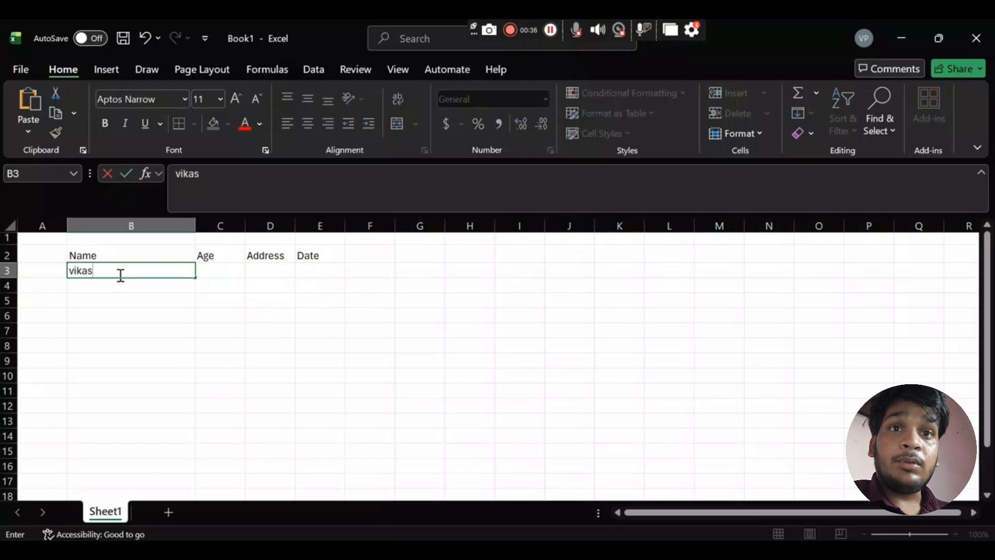
pyautogui.press('Tab')
pyautogui.write('252')
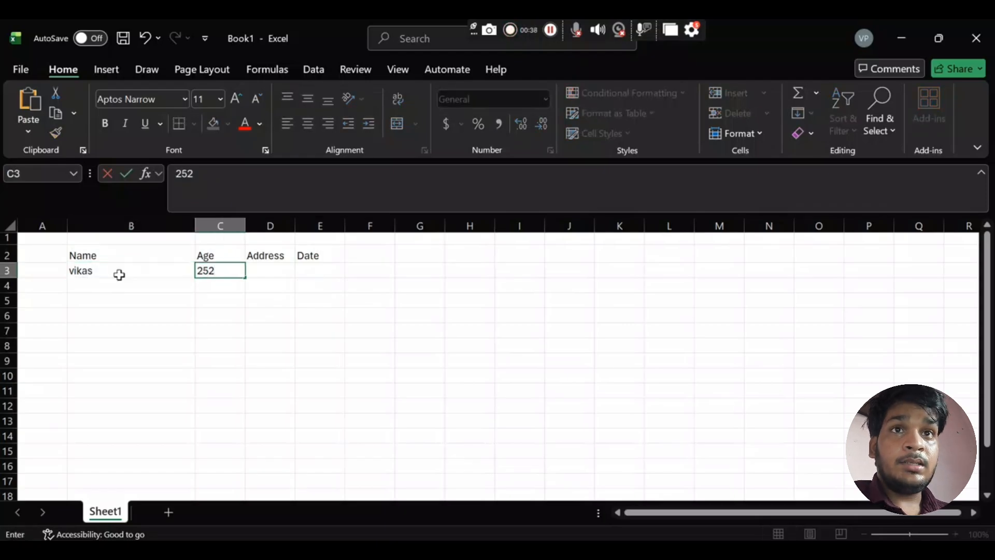
pyautogui.press('BackSpace')
pyautogui.press('Tab')
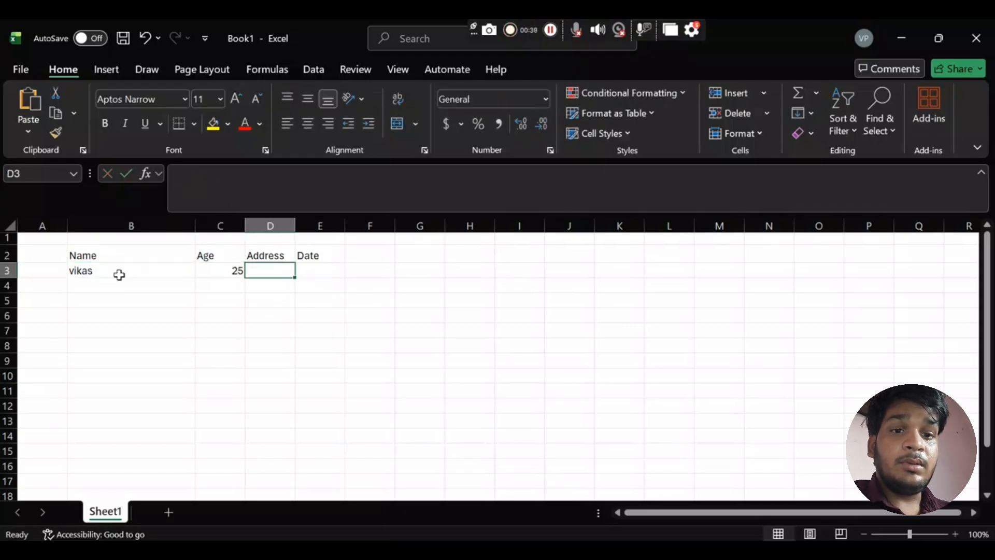
pyautogui.write('gorakhpur')
pyautogui.press('Tab')
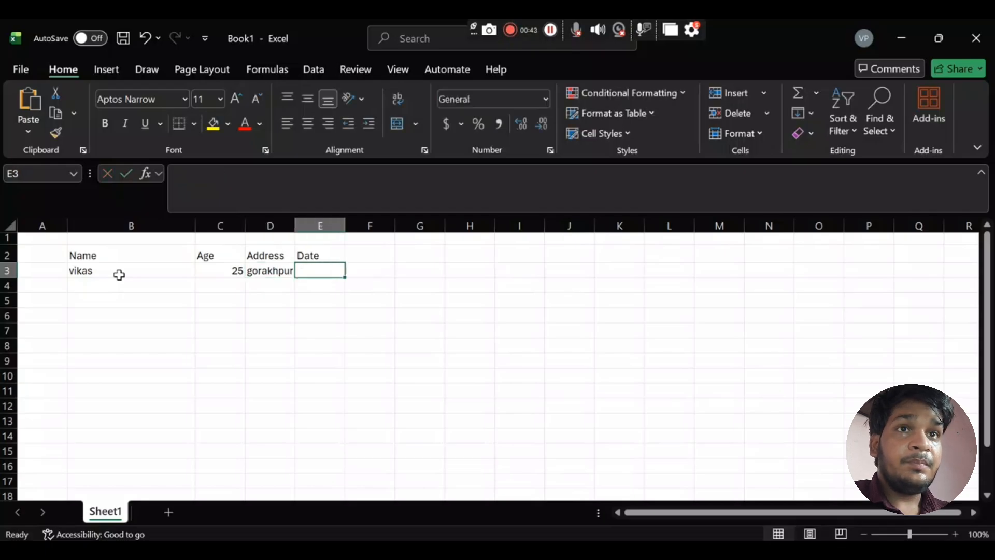
pyautogui.write('03/0')
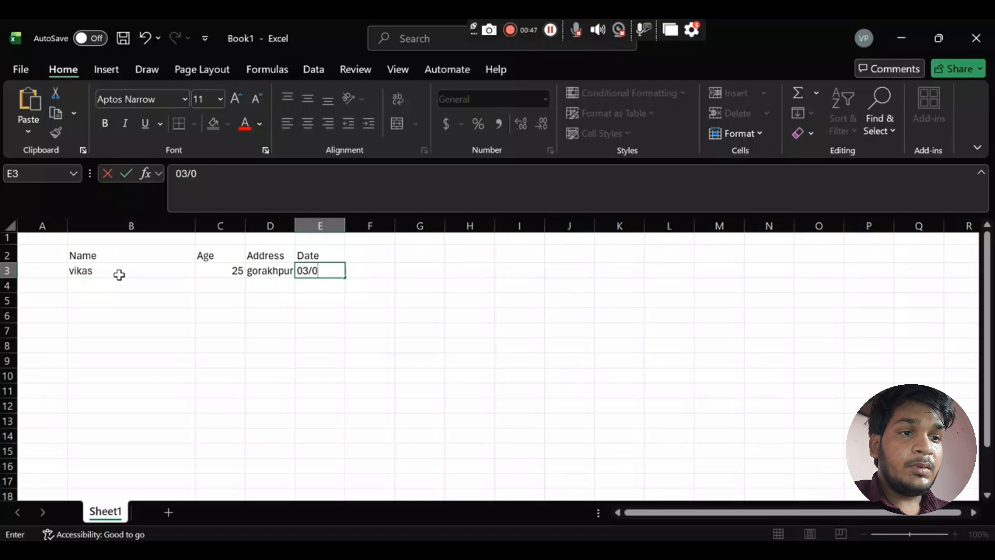
pyautogui.write('7/206')
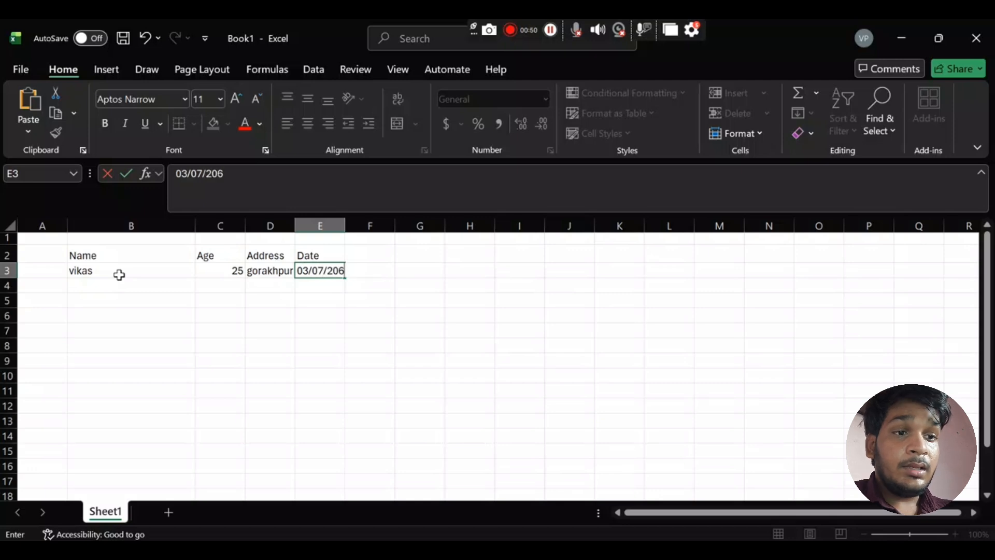
pyautogui.press('Tab')
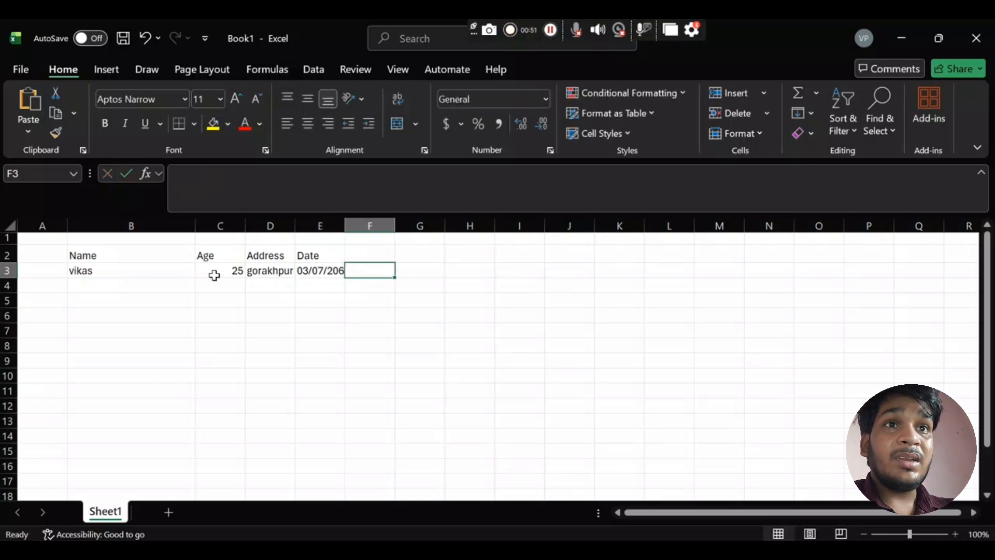
# Apply All Borders to the table range B2:E3.
pyautogui.moveTo(87, 253); pyautogui.dragTo(316, 270)
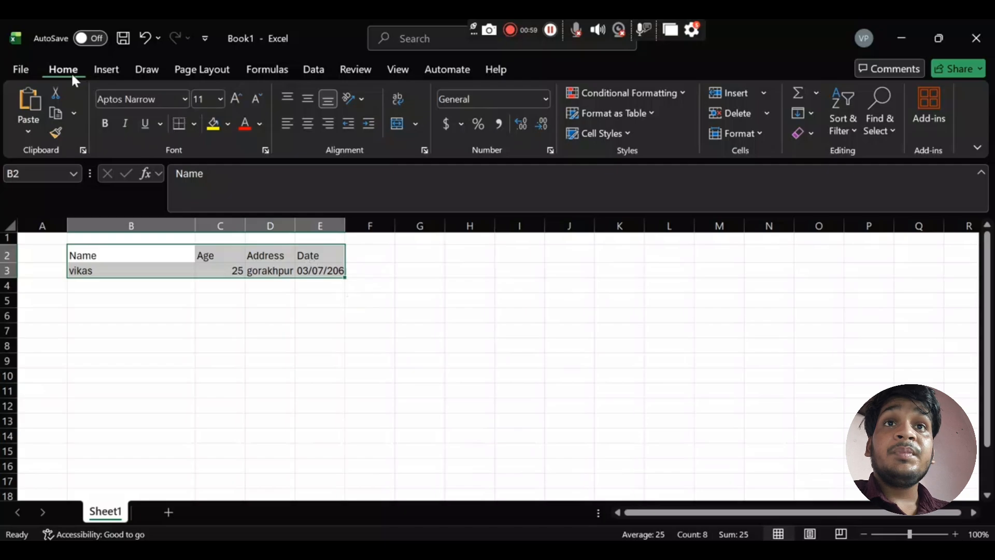
pyautogui.click(191, 126)
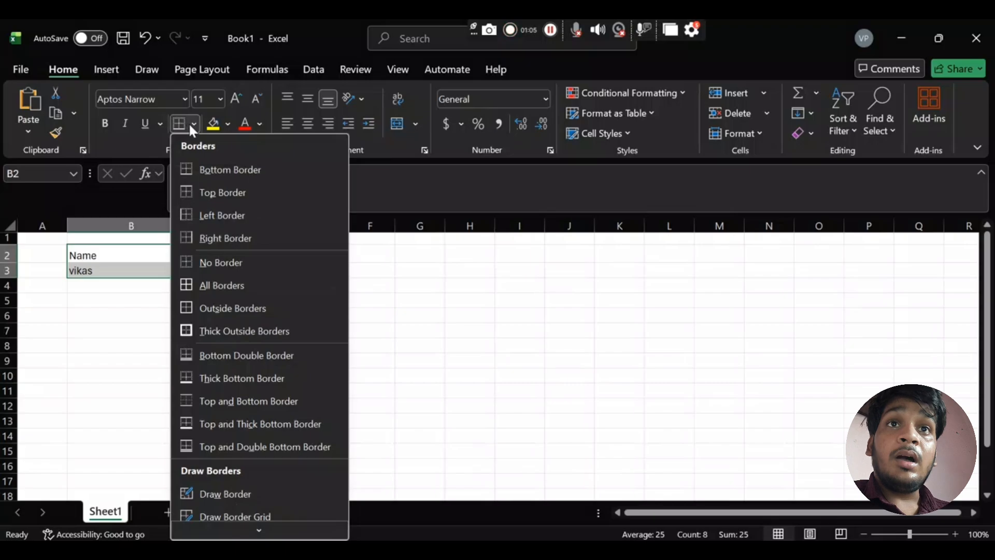
pyautogui.click(188, 278)
pyautogui.click(158, 317)
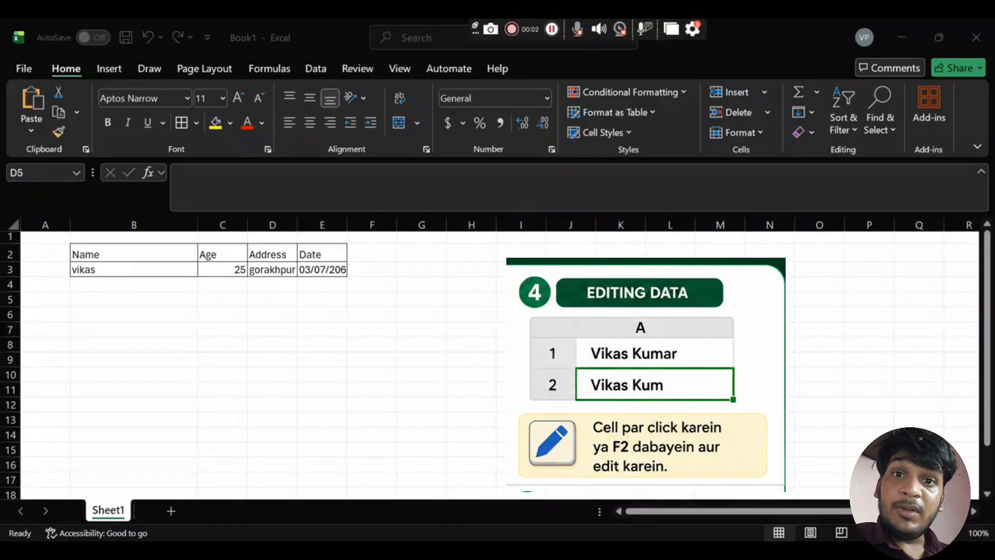
pyautogui.click(232, 266)
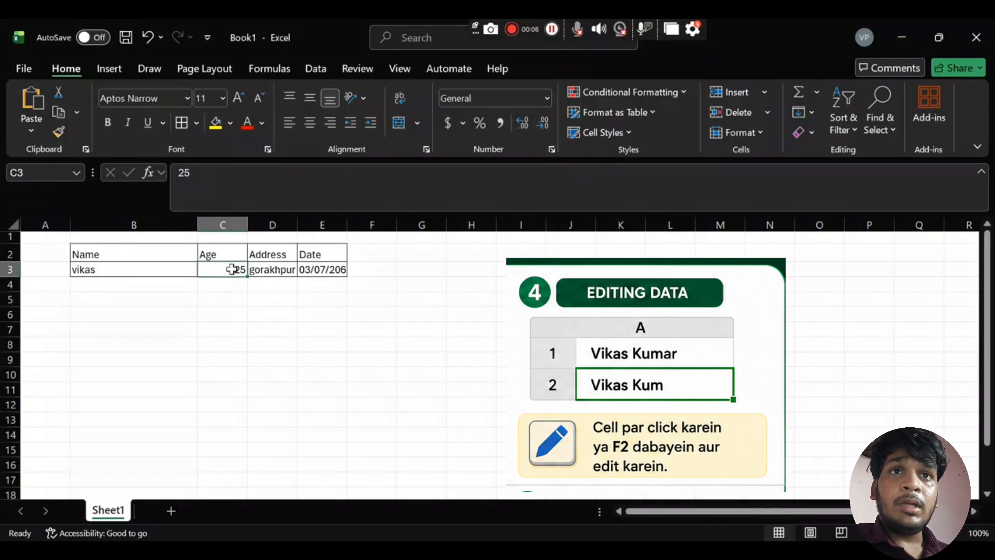
pyautogui.doubleClick(233, 268)
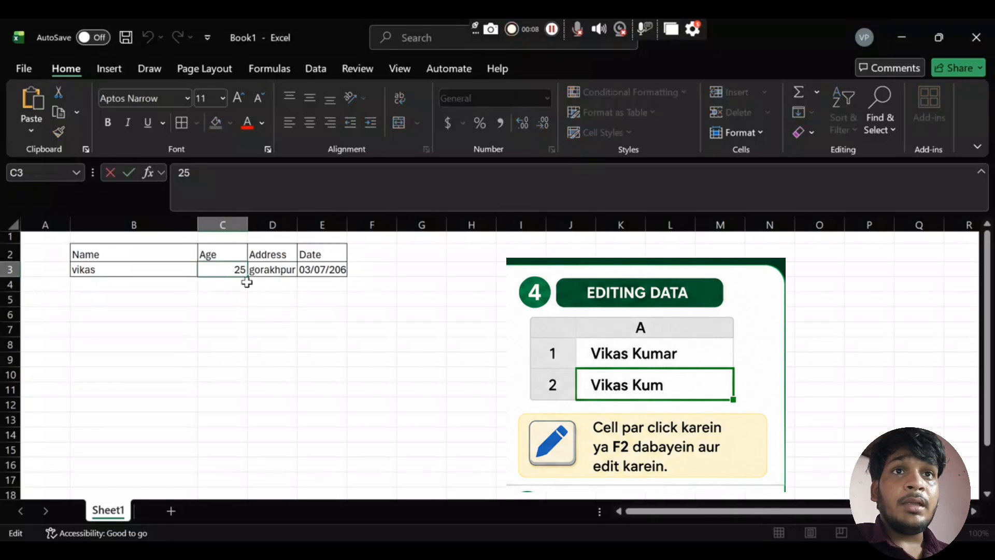
pyautogui.click(218, 321)
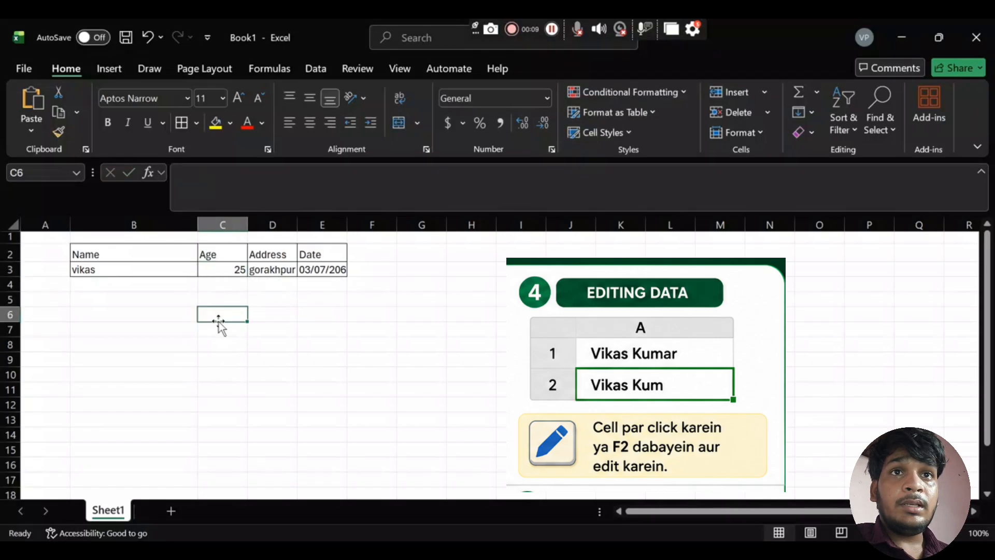
# Edit the age in C3 and set it to 20.
pyautogui.click(218, 269)
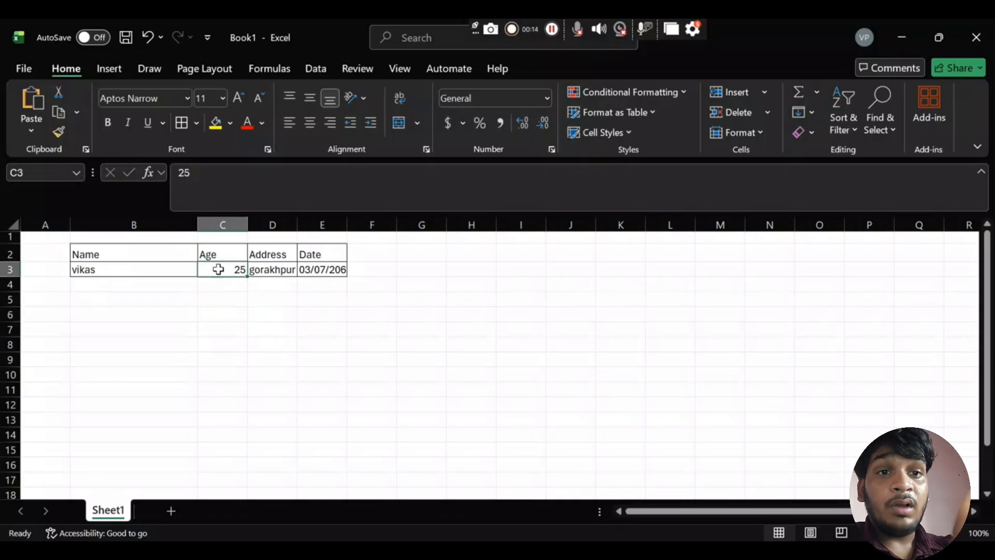
pyautogui.press('F2')
pyautogui.press('BackSpace')
pyautogui.press('BackSpace')
pyautogui.write('20')
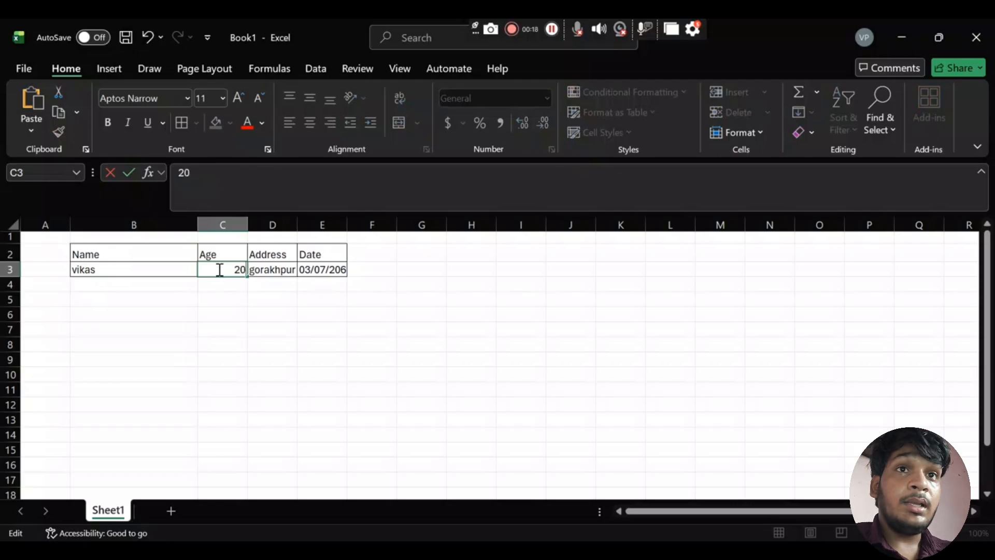
pyautogui.click(221, 298)
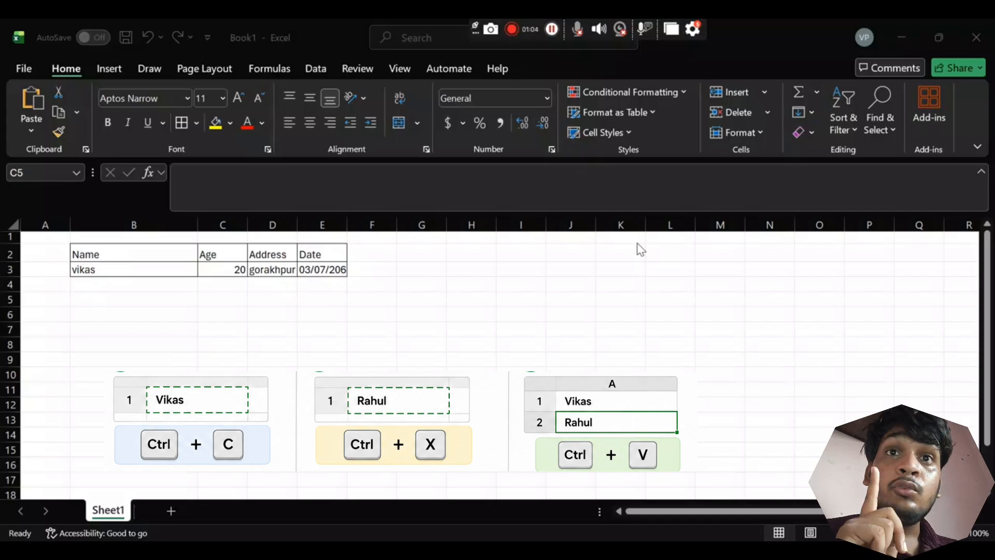
# Move the date, together with its cell border, from E3 to E6.
pyautogui.click(317, 269)
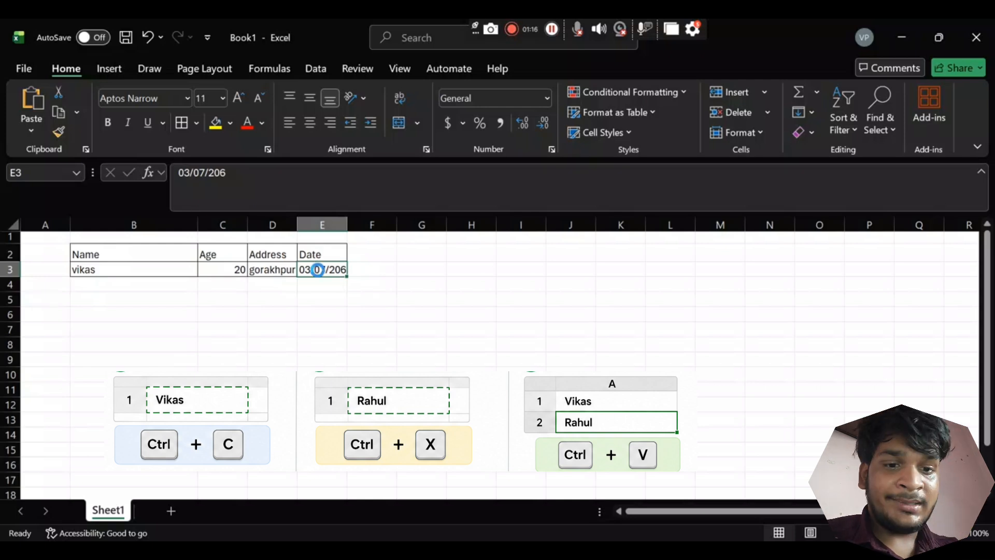
pyautogui.hotkey('ctrl', 'c')
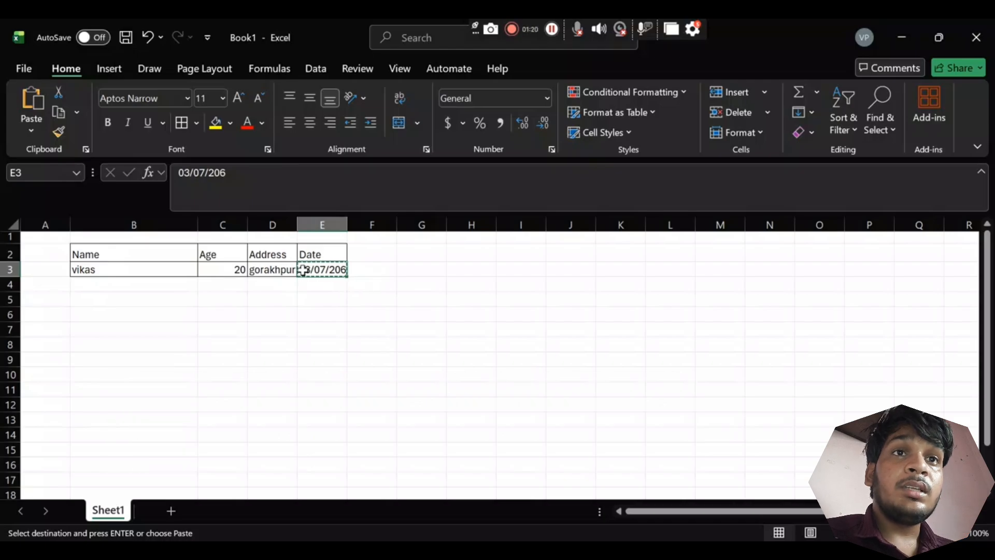
pyautogui.click(326, 289)
pyautogui.click(340, 312)
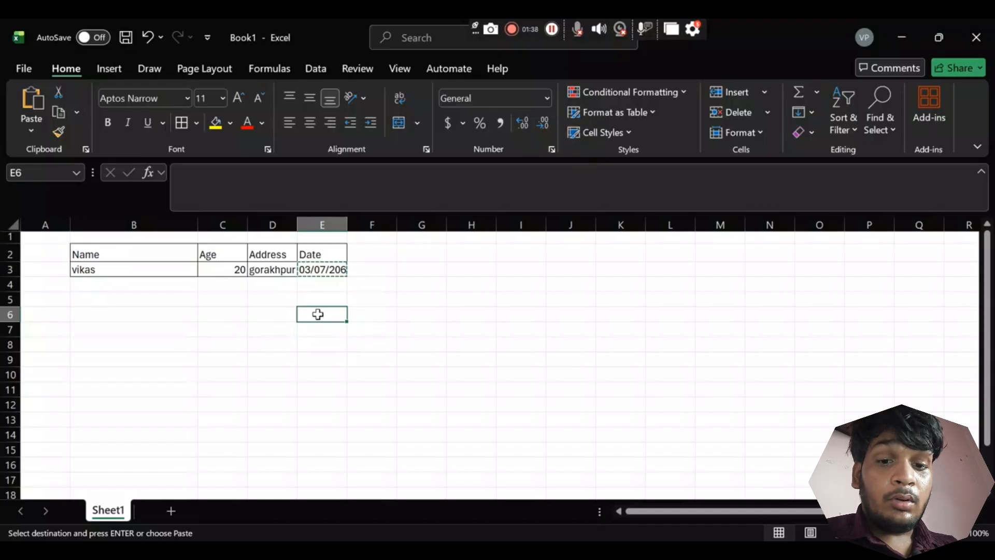
pyautogui.hotkey('ctrl', 'v')
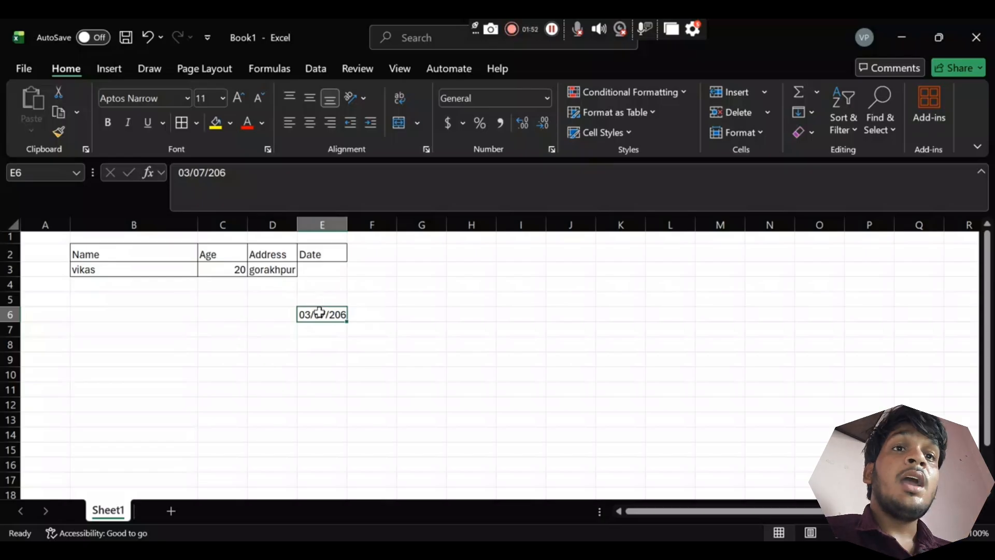
# Look at the distant empty area of the sheet around cell BY59 and return to the table.
pyautogui.hscroll(15, 319, 312)
pyautogui.scroll(-15, 319, 311)
pyautogui.hscroll(13, 319, 311)
pyautogui.scroll(-2, 320, 312)
pyautogui.click(341, 327)
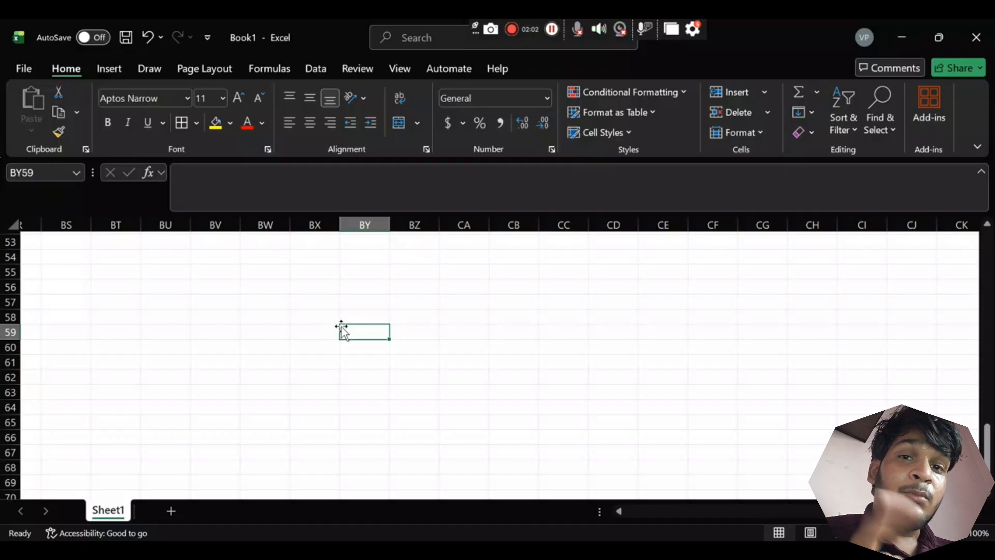
pyautogui.hscroll(-12, 341, 327)
pyautogui.hscroll(-15, 341, 328)
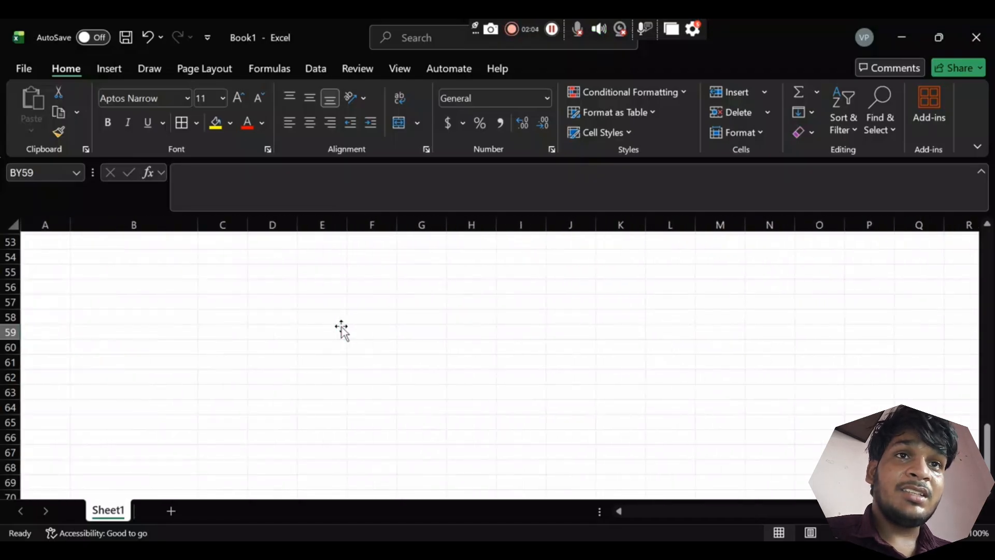
pyautogui.scroll(17, 341, 328)
# Copy the date in E6 and paste it into E3 under the Date header.
pyautogui.click(324, 317)
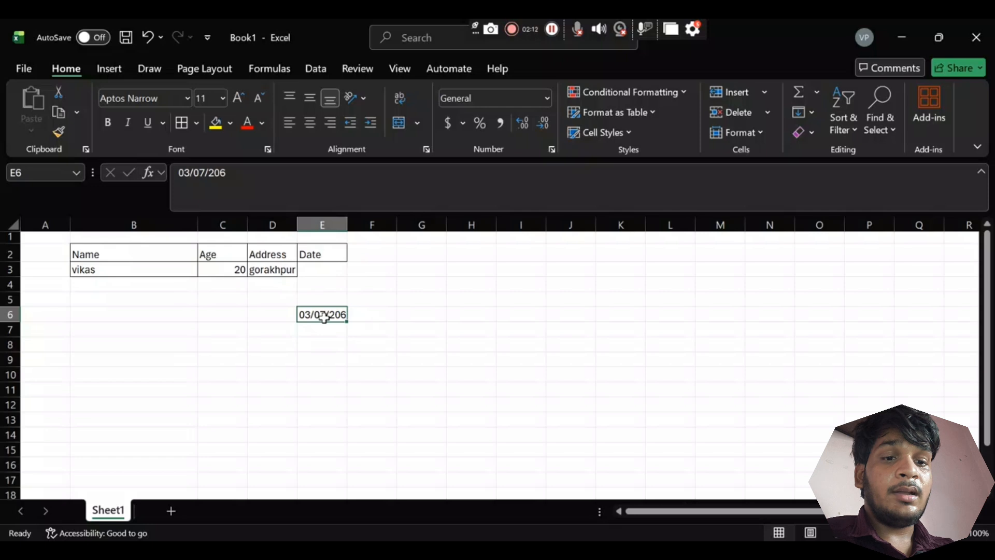
pyautogui.hotkey('ctrl', 'c')
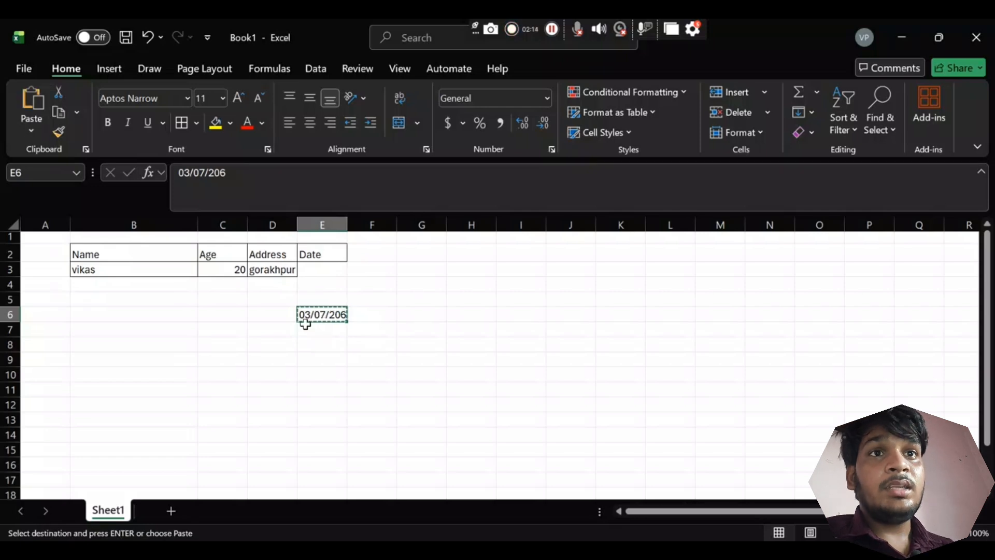
pyautogui.click(411, 304)
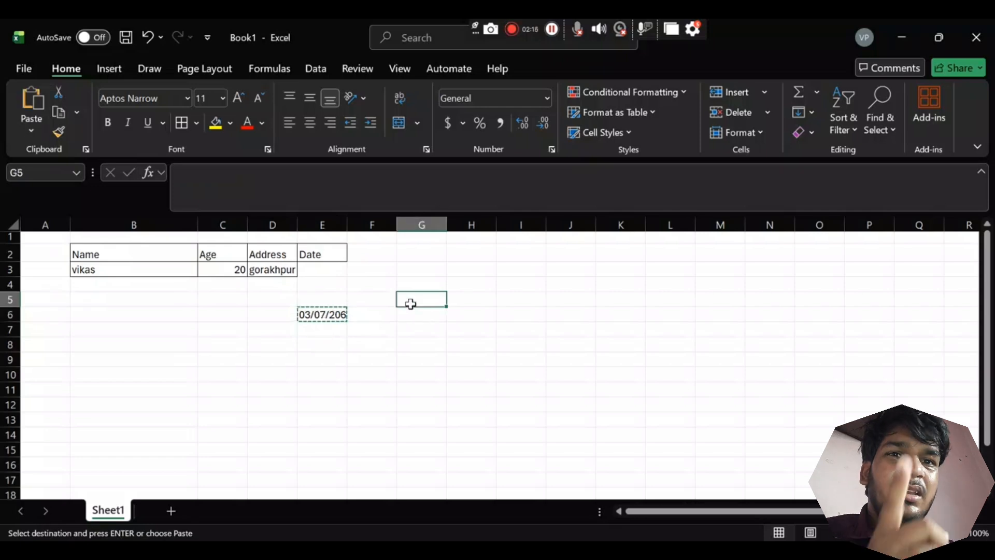
pyautogui.click(317, 269)
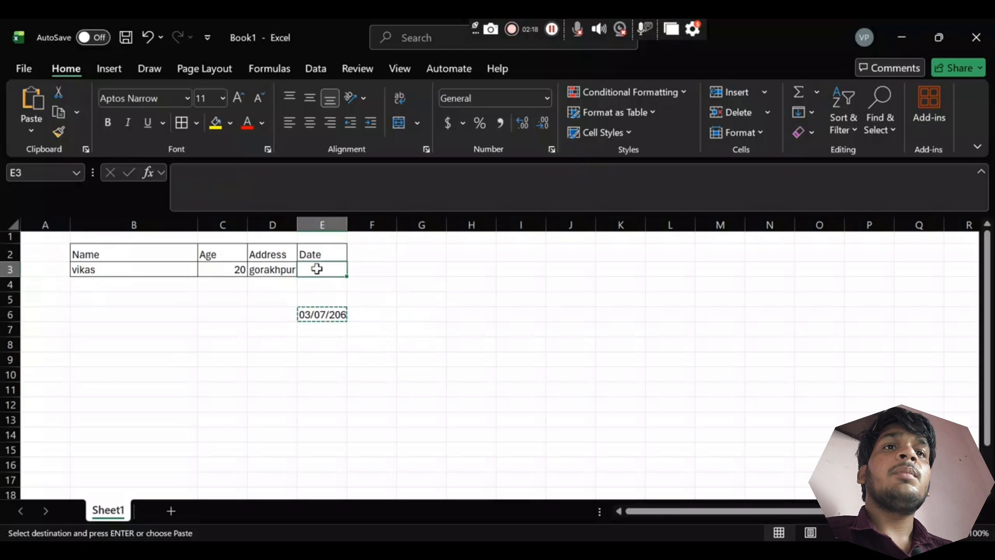
pyautogui.hotkey('ctrl', 'v')
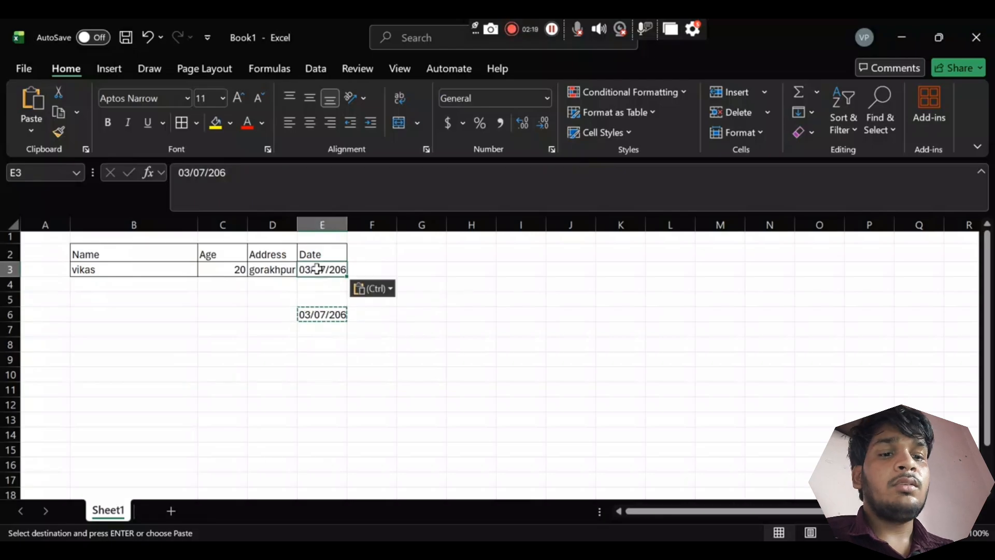
pyautogui.click(409, 357)
pyautogui.click(318, 313)
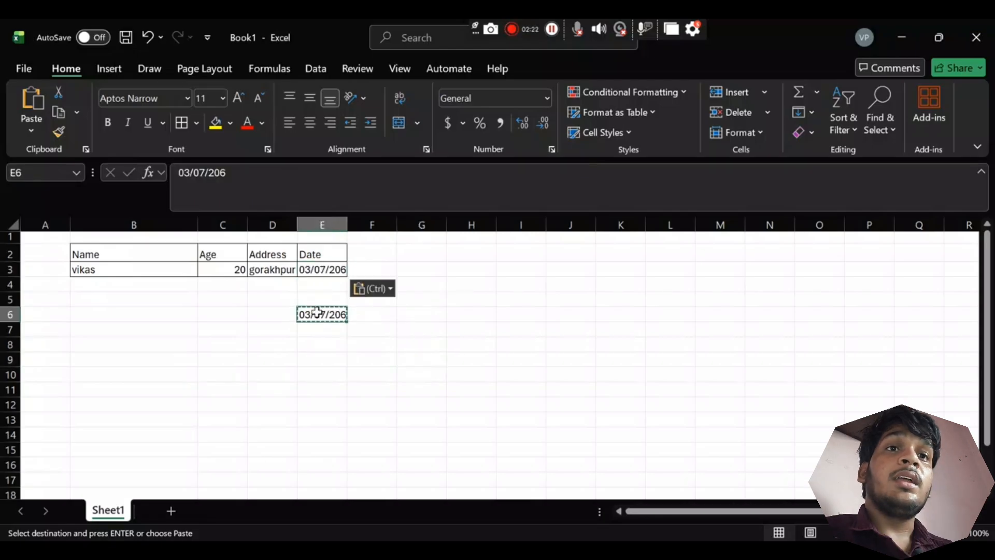
pyautogui.click(321, 269)
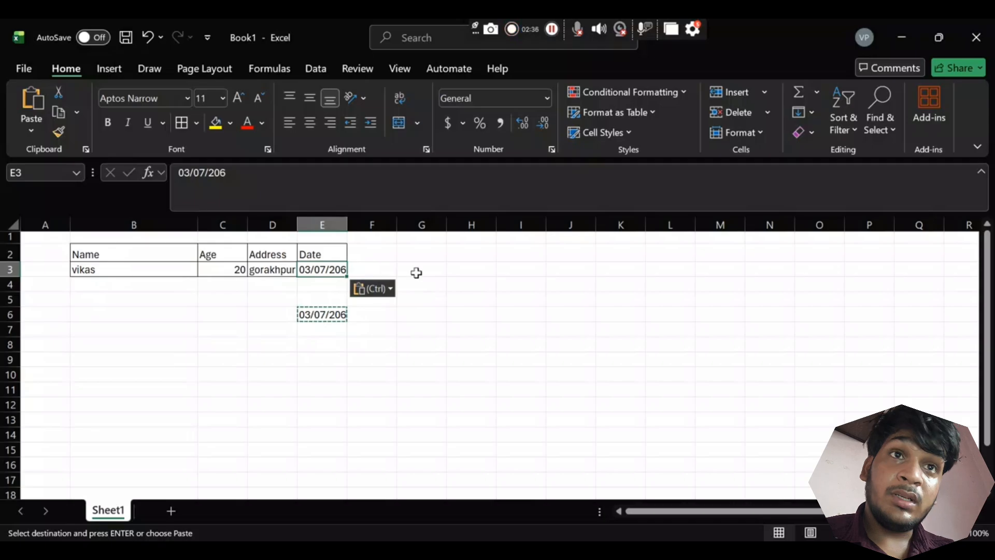
# Paste the copied date from E6 into cells F3, G3 and G7.
pyautogui.click(382, 265)
pyautogui.hotkey('ctrl', 'v')
pyautogui.press('ctrl')
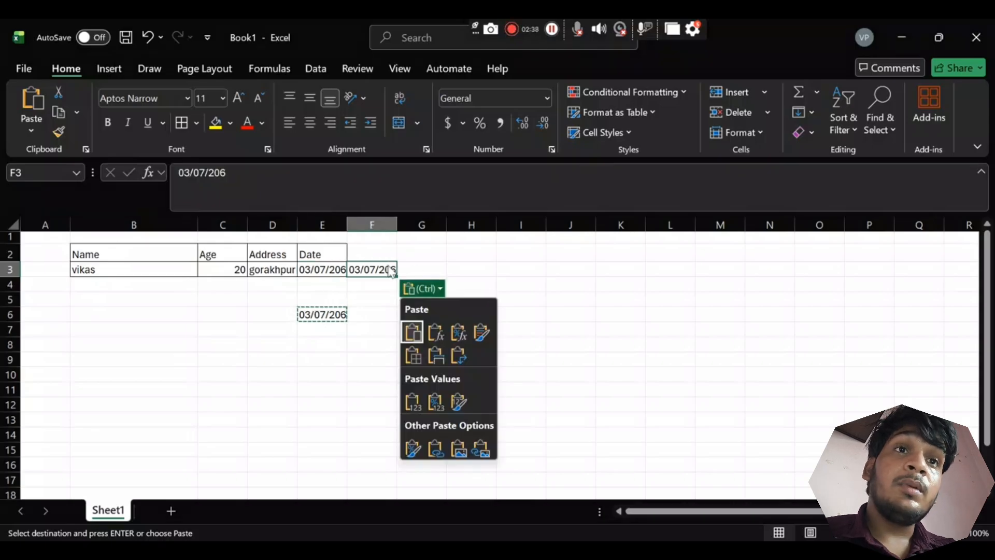
pyautogui.press('Right')
pyautogui.press('ctrl')
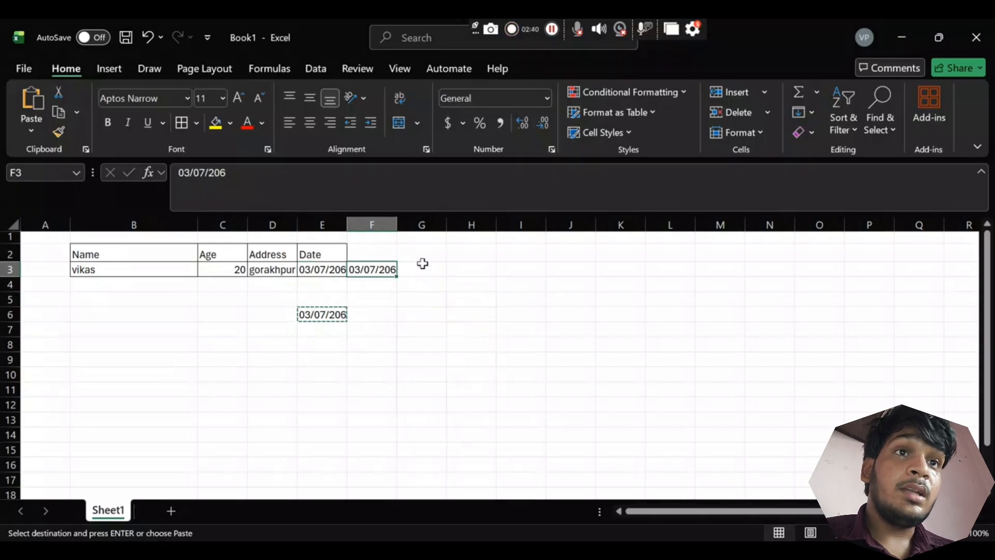
pyautogui.press('ctrl')
pyautogui.click(422, 264)
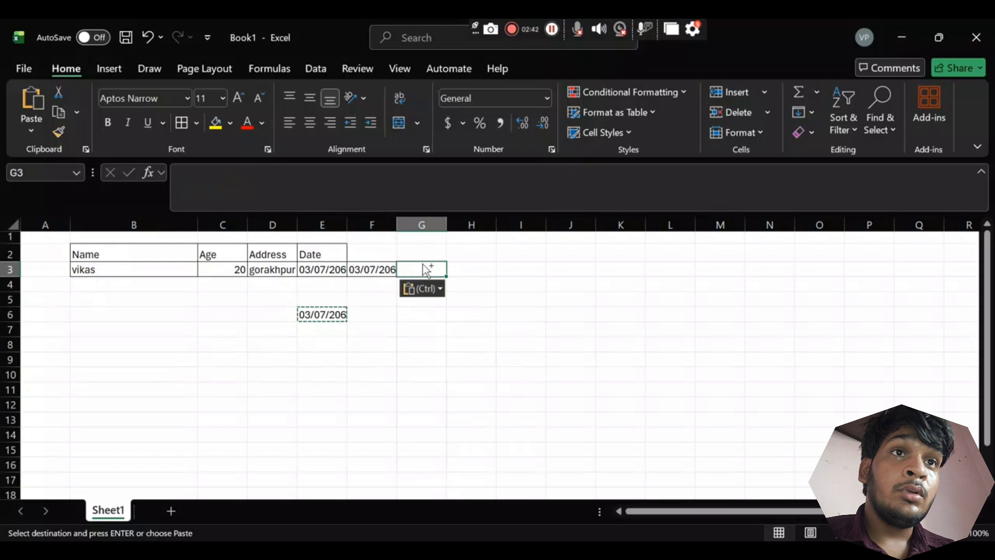
pyautogui.hotkey('ctrl', 'v')
pyautogui.click(403, 329)
pyautogui.hotkey('ctrl', 'v')
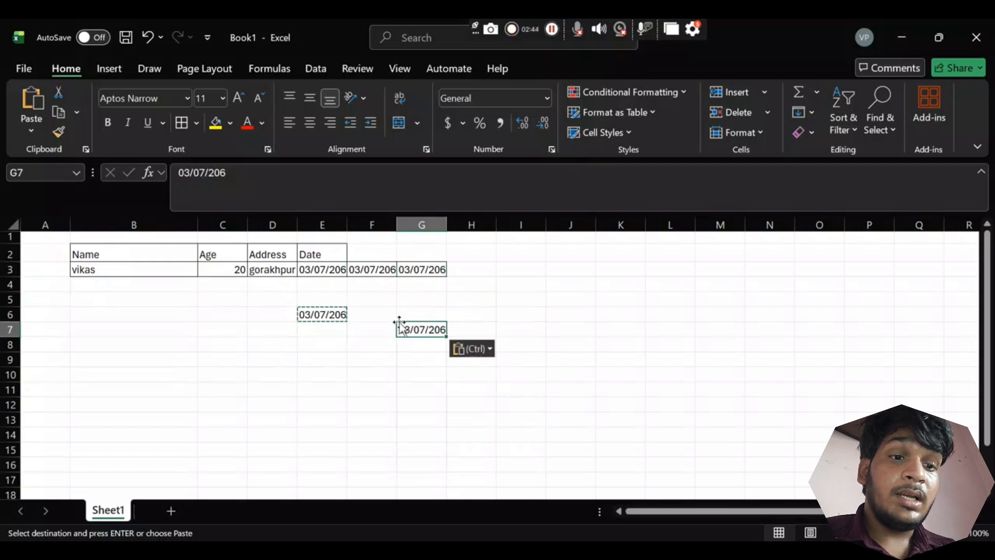
# Look at the distant empty area of the sheet around cell BD7 and return to the table.
pyautogui.click(486, 327)
pyautogui.hscroll(15, 487, 326)
pyautogui.hscroll(3, 488, 326)
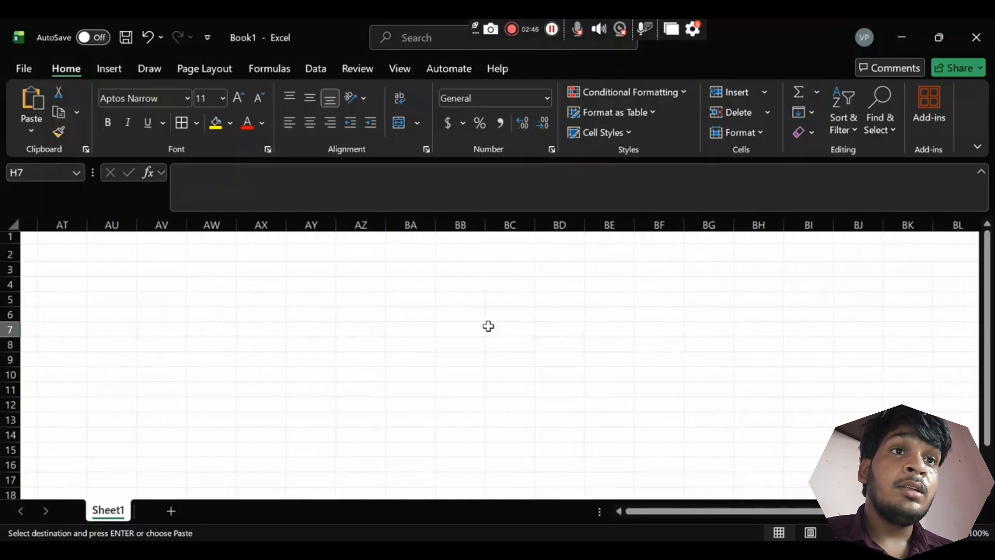
pyautogui.doubleClick(488, 326)
pyautogui.click(488, 327)
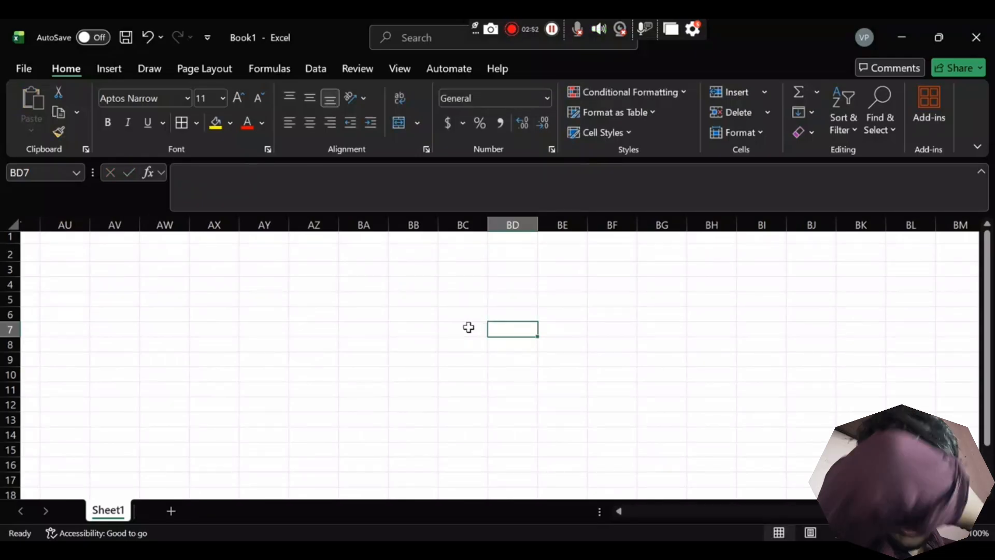
pyautogui.hotkey('ctrl', 'Left')
pyautogui.hscroll(-4, 249, 335)
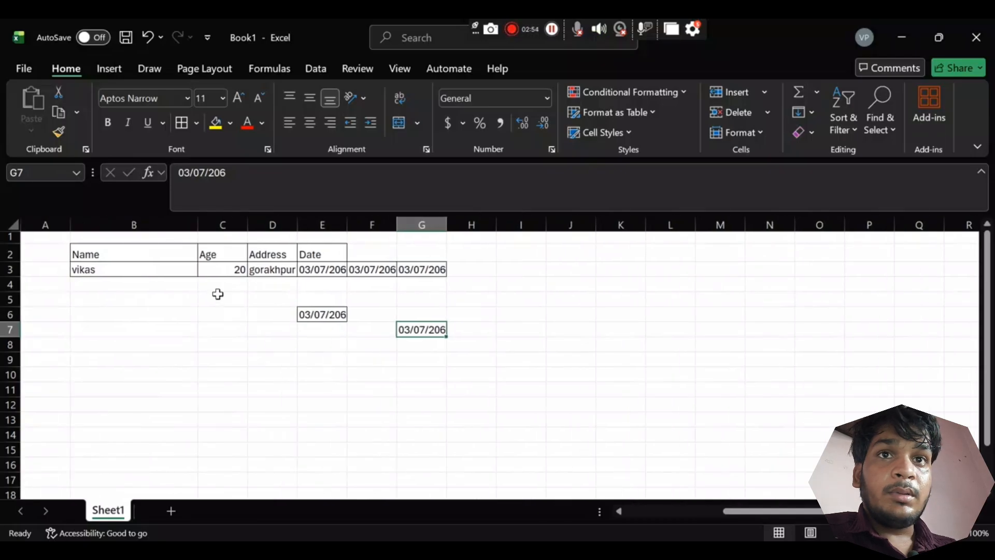
# Copy the date in E6 and paste it down column AS into each cell from AS10 to AS15.
pyautogui.click(326, 318)
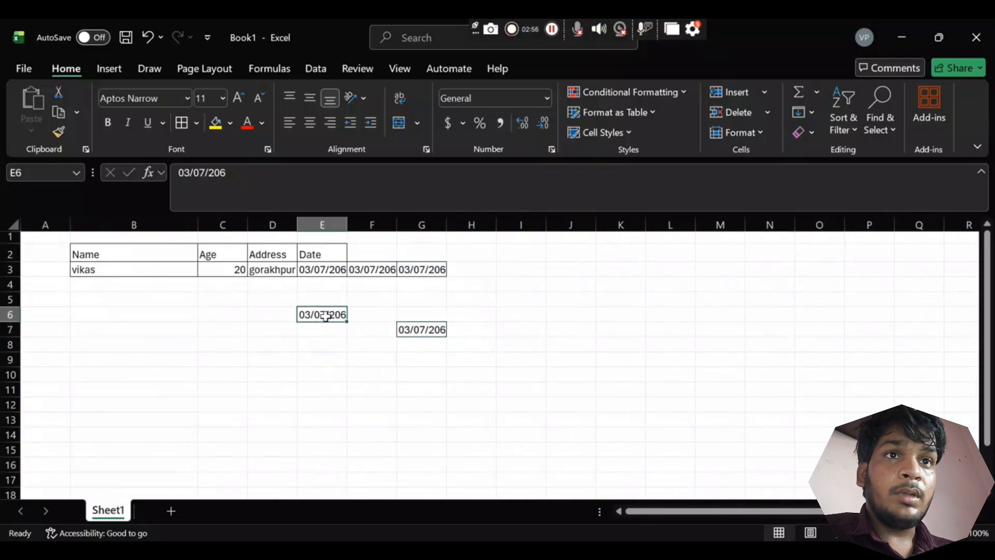
pyautogui.hotkey('ctrl', 'c')
pyautogui.hscroll(10, 829, 322)
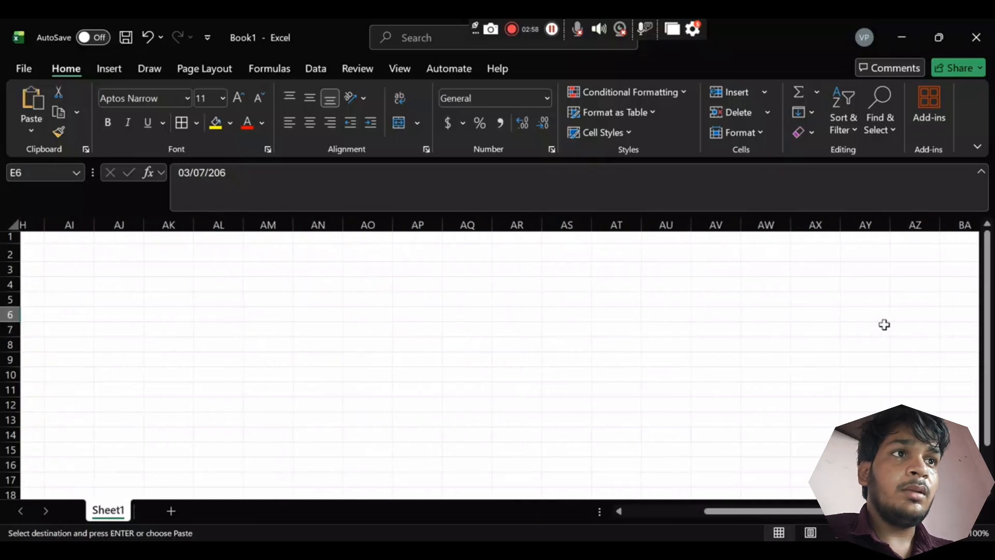
pyautogui.click(567, 373)
pyautogui.hotkey('ctrl', 'v')
pyautogui.press('Down')
pyautogui.hotkey('ctrl', 'v')
pyautogui.press('Down')
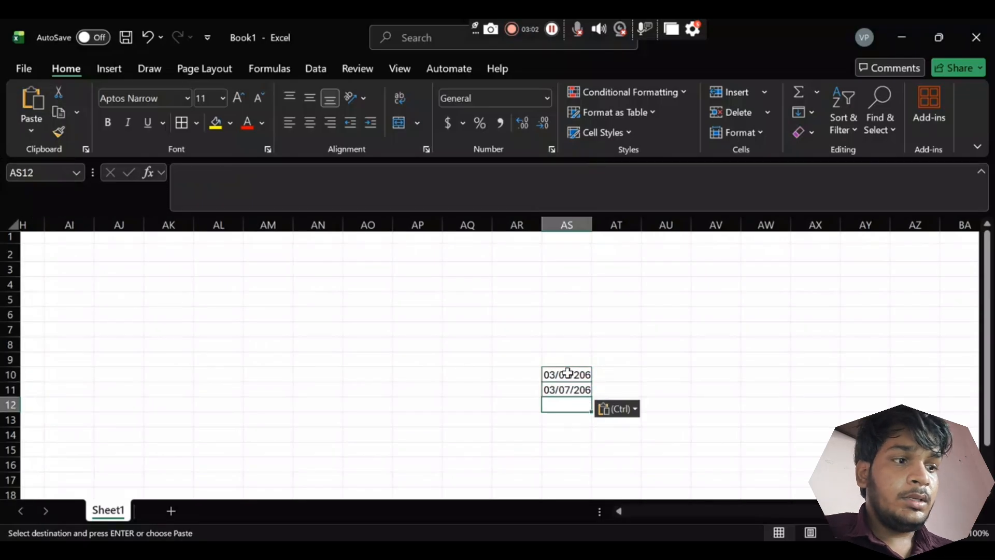
pyautogui.hotkey('ctrl', 'v')
pyautogui.press('Down')
pyautogui.hotkey('ctrl', 'v')
pyautogui.press('Down')
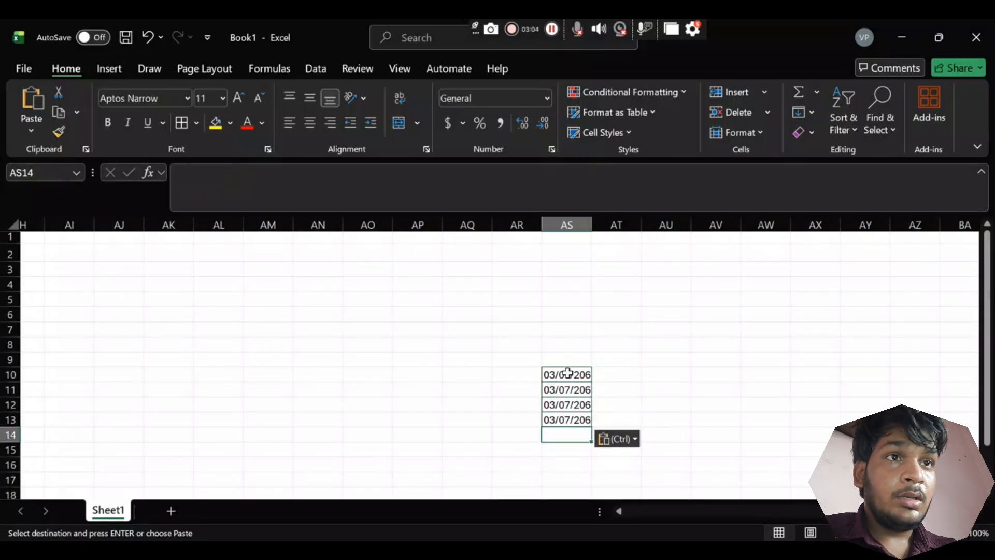
pyautogui.hotkey('ctrl', 'v')
pyautogui.press('Down')
pyautogui.hotkey('ctrl', 'v')
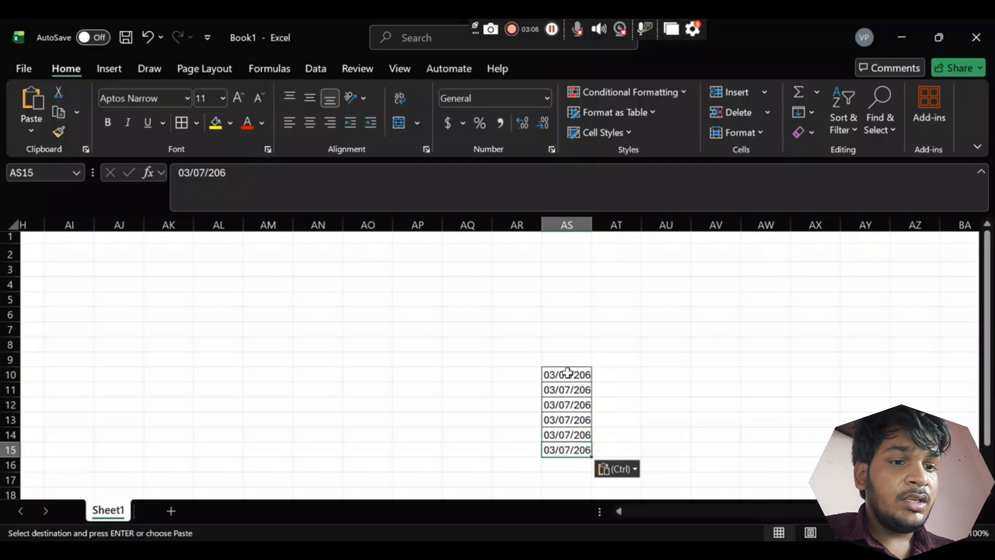
pyautogui.hotkey('ctrl', 'Down')
pyautogui.write('b')
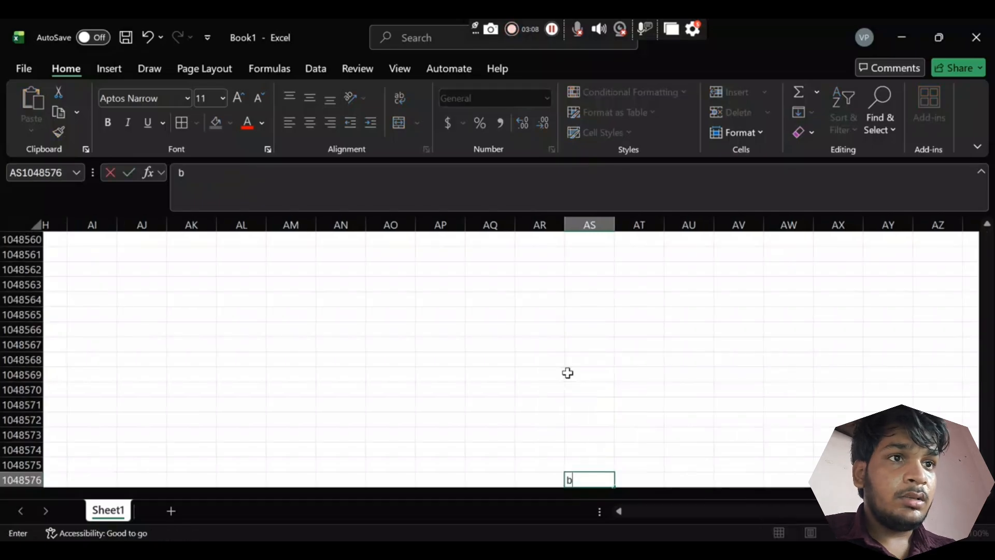
pyautogui.press('Escape')
pyautogui.hotkey('ctrl', 'Up')
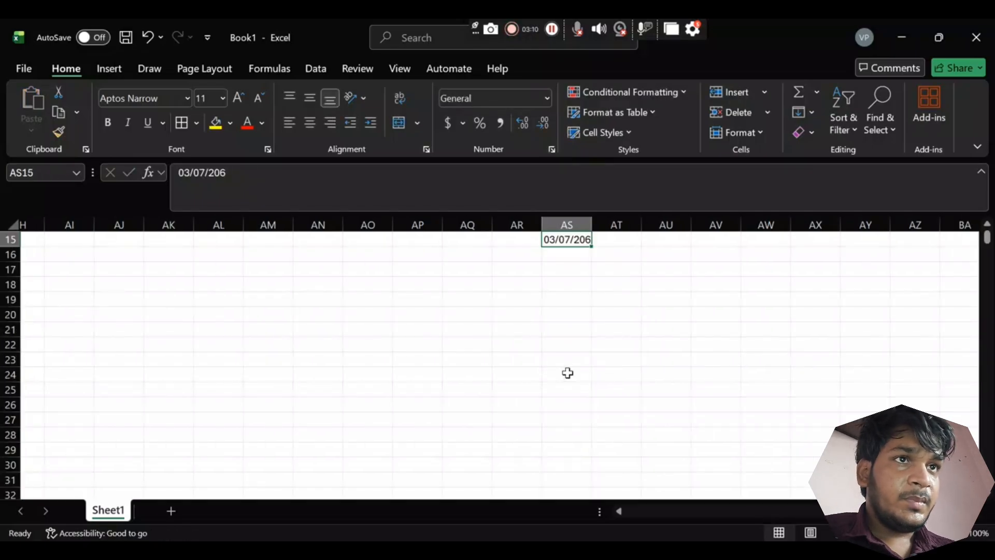
pyautogui.press('Down')
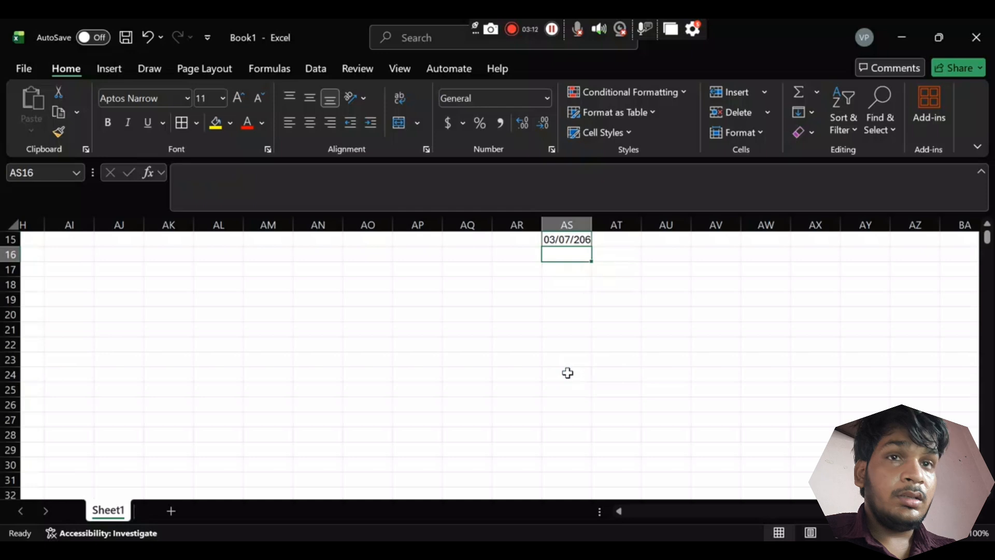
# Return from column AS to the table and examine the dates in F3, E6 and G7.
pyautogui.scroll(3, 567, 373)
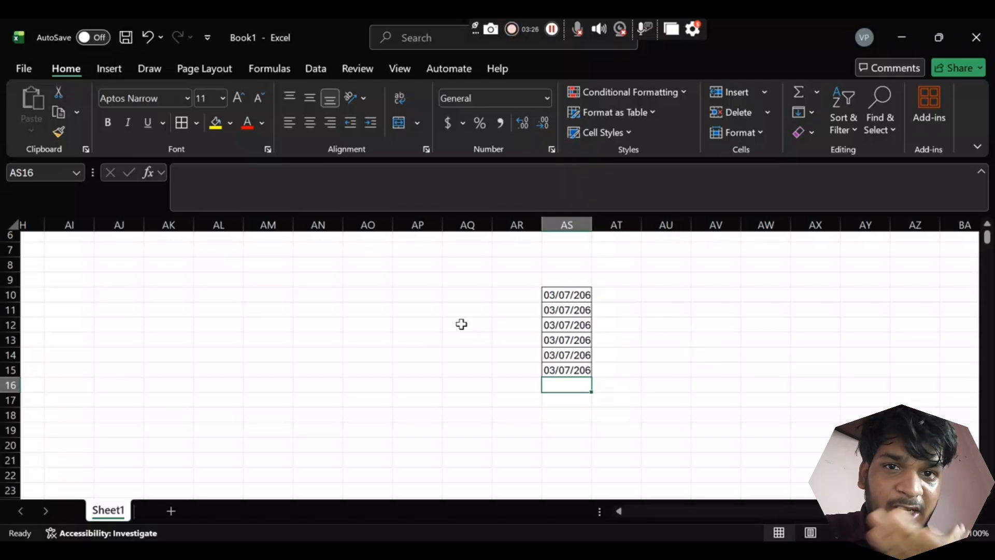
pyautogui.press('Home')
pyautogui.scroll(2, 461, 323)
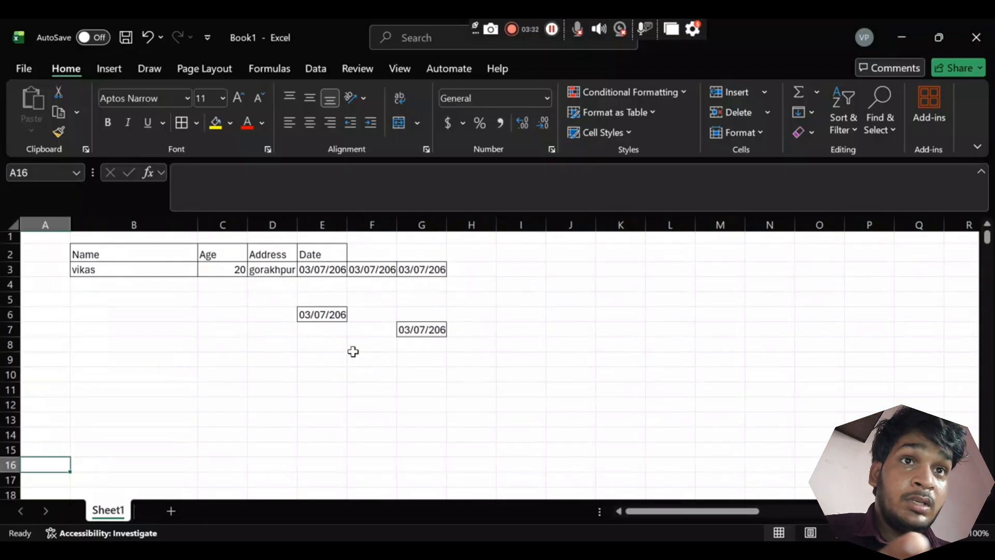
pyautogui.click(367, 270)
pyautogui.click(333, 313)
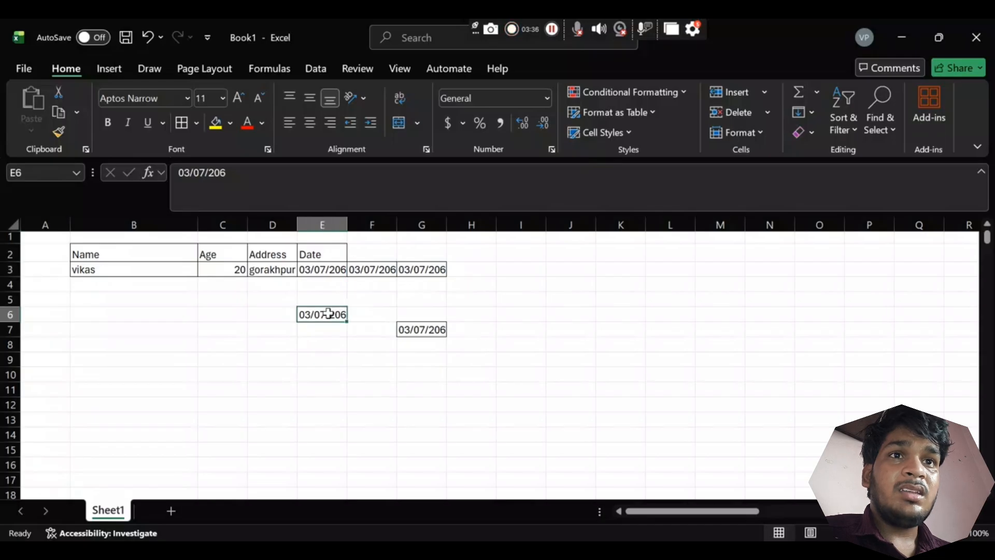
pyautogui.click(418, 329)
pyautogui.click(372, 269)
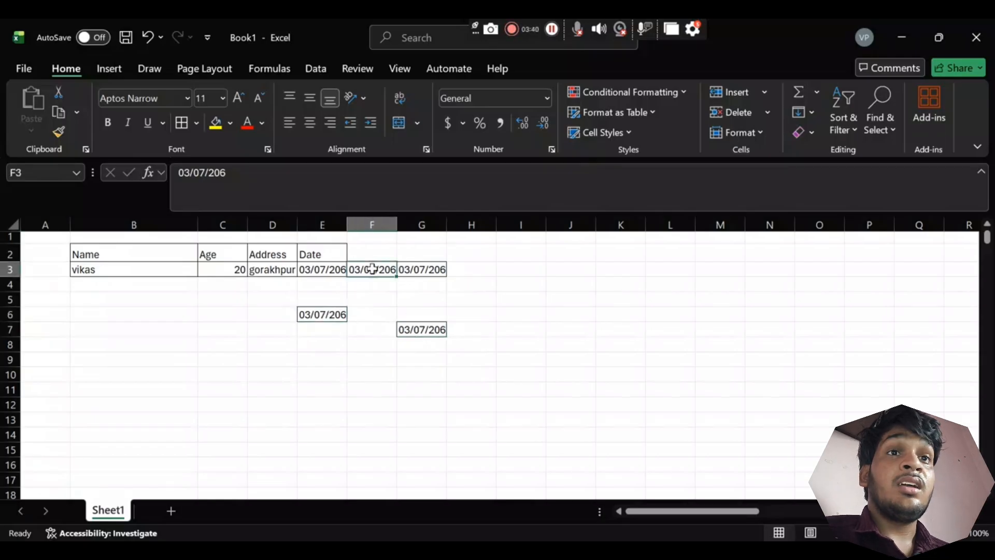
pyautogui.click(377, 304)
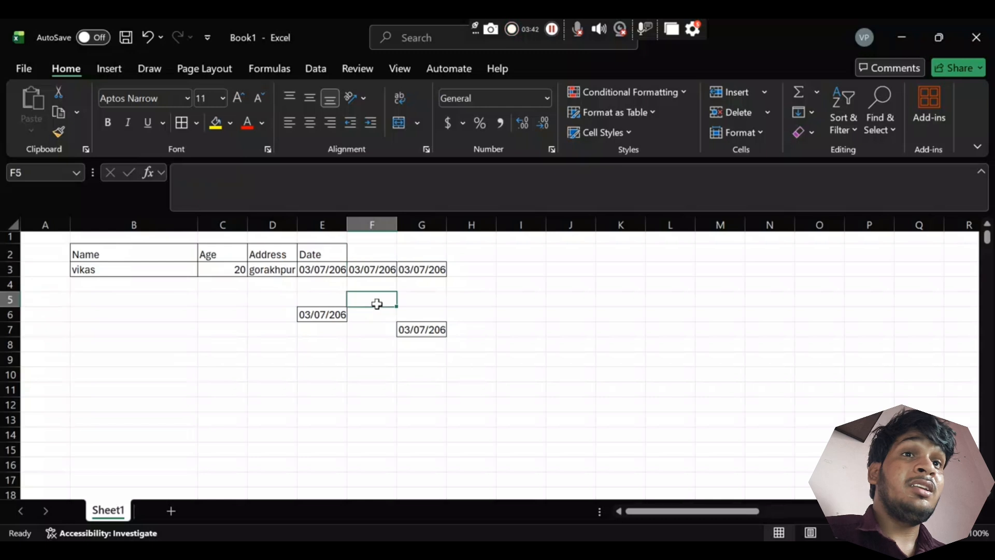
# Clear the pasted dates from the range F3:G7 and remove all borders from that range.
pyautogui.moveTo(369, 268); pyautogui.dragTo(418, 325)
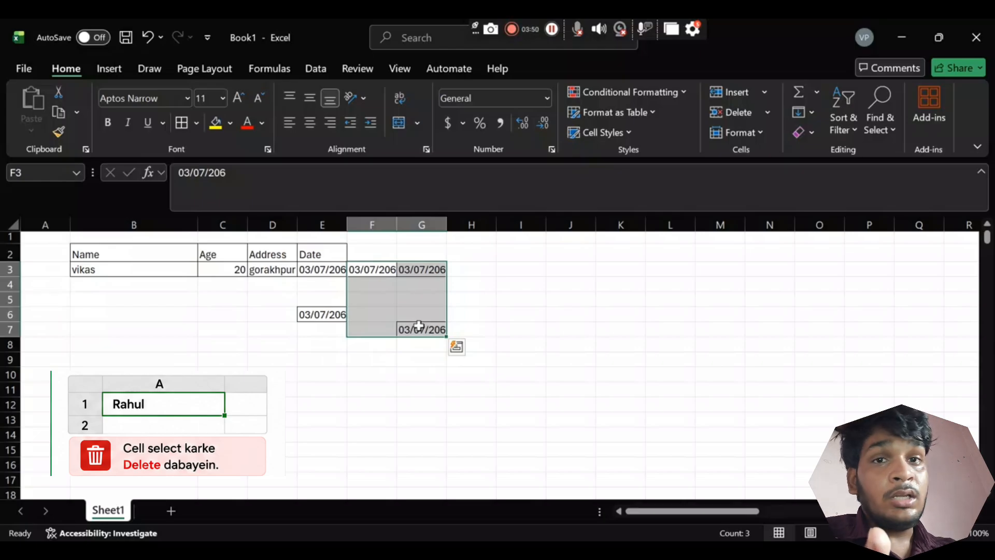
pyautogui.press('Delete')
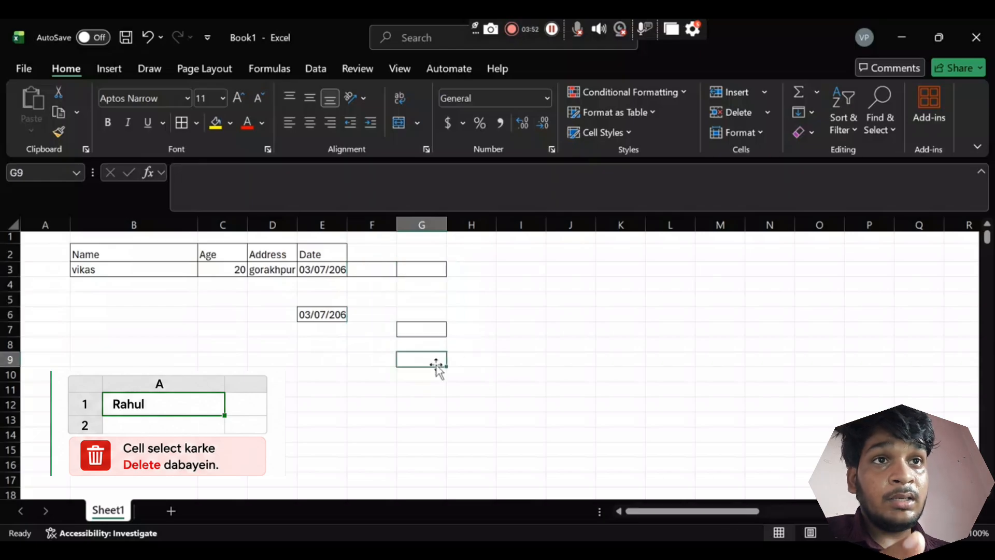
pyautogui.moveTo(375, 265); pyautogui.dragTo(408, 330)
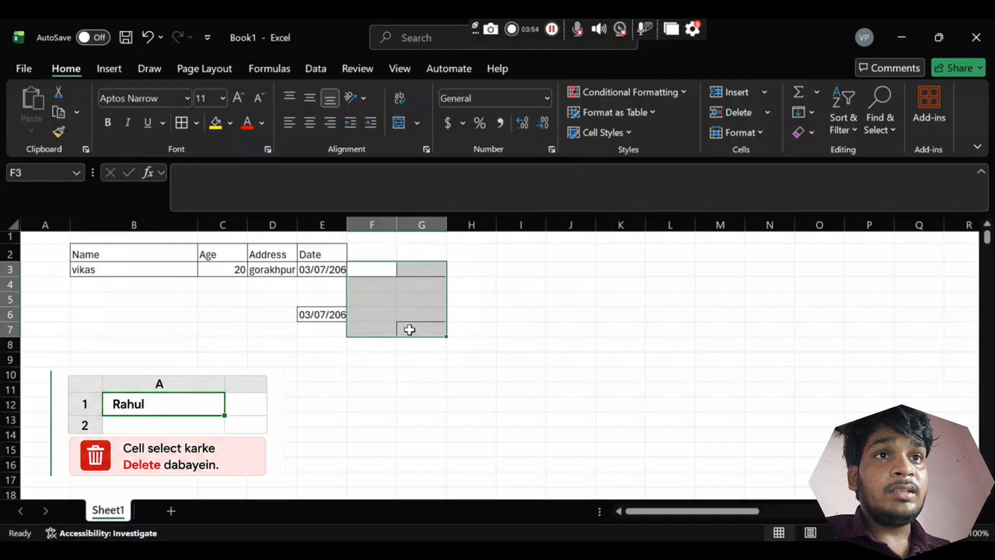
pyautogui.click(196, 123)
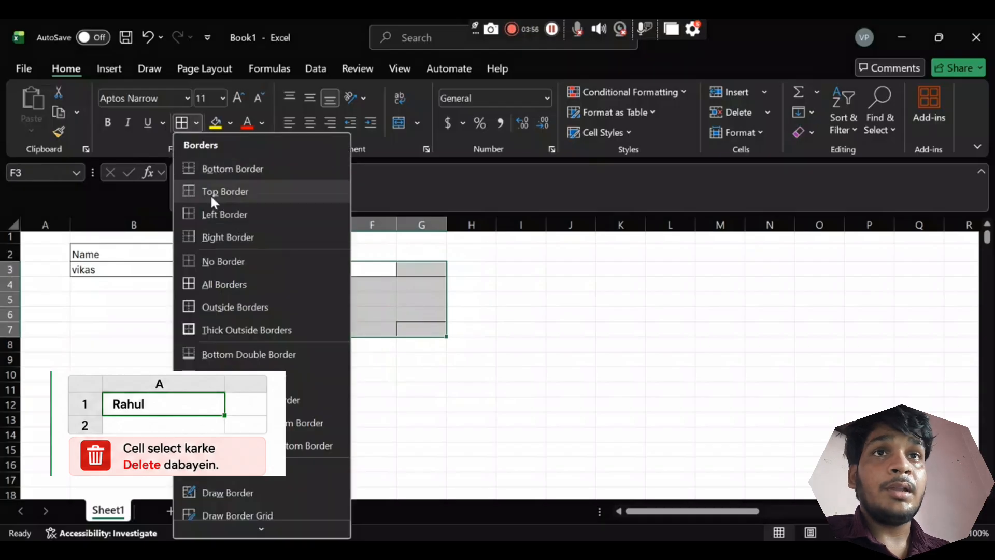
pyautogui.click(214, 257)
pyautogui.click(219, 306)
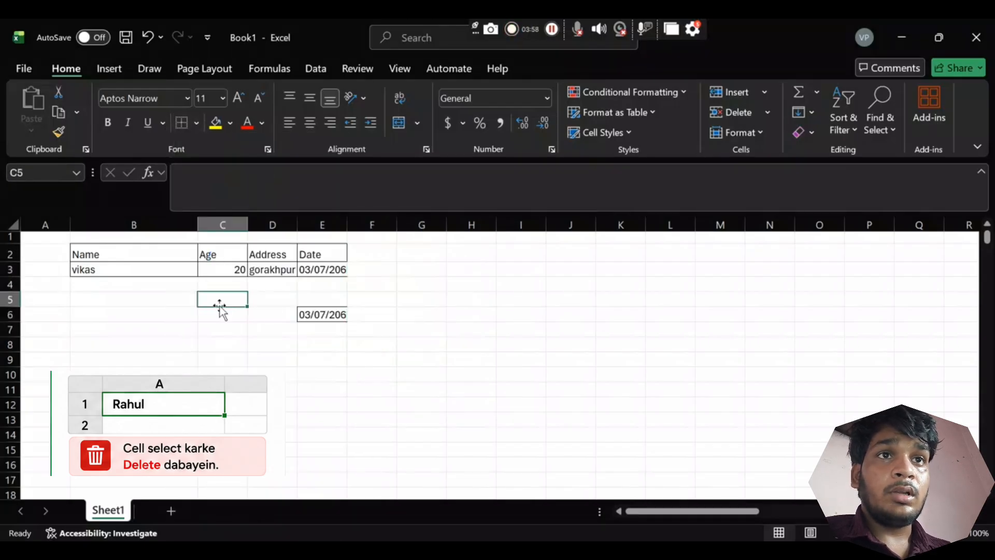
# Delete the separate date cell E6 with the Shift cells left option.
pyautogui.click(322, 316)
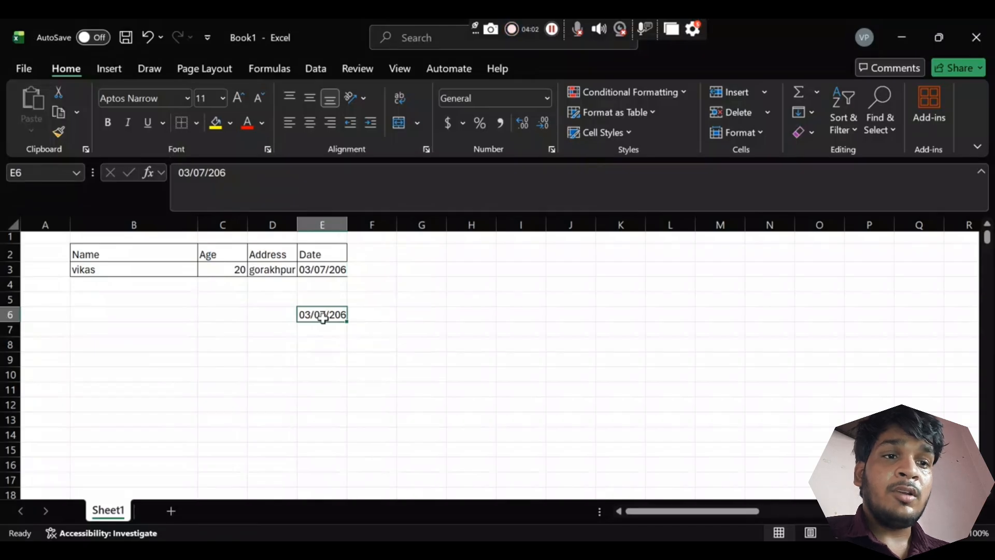
pyautogui.rightClick(322, 317)
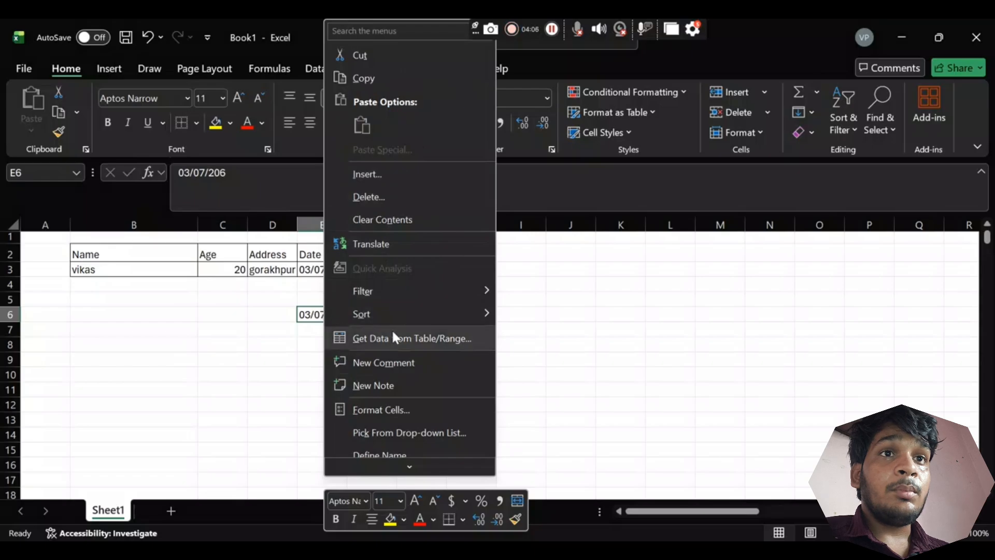
pyautogui.click(389, 198)
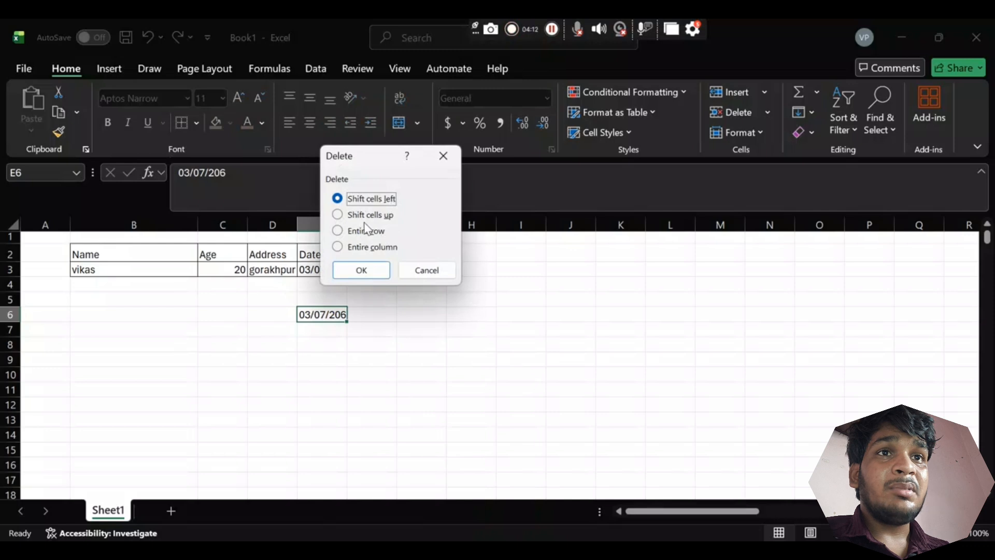
pyautogui.click(356, 265)
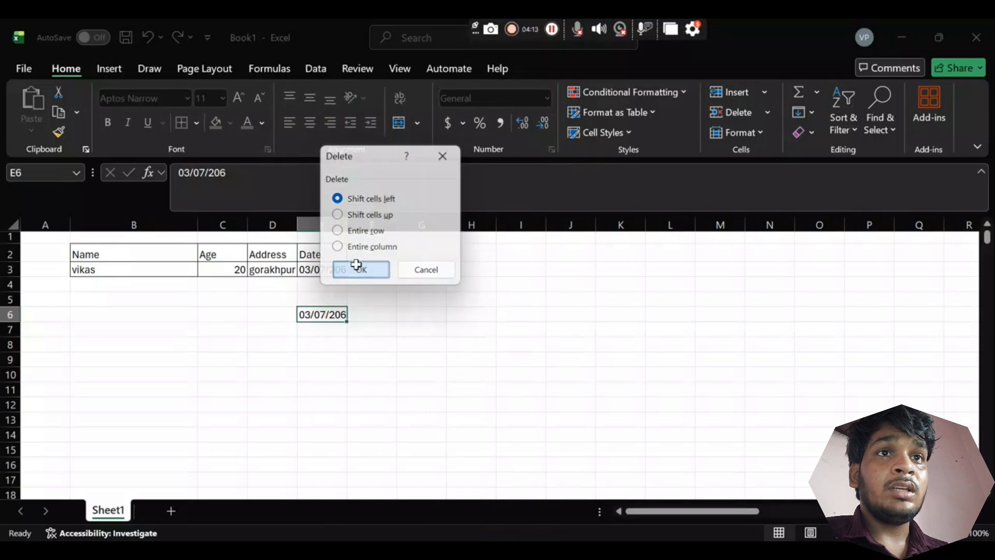
pyautogui.click(385, 330)
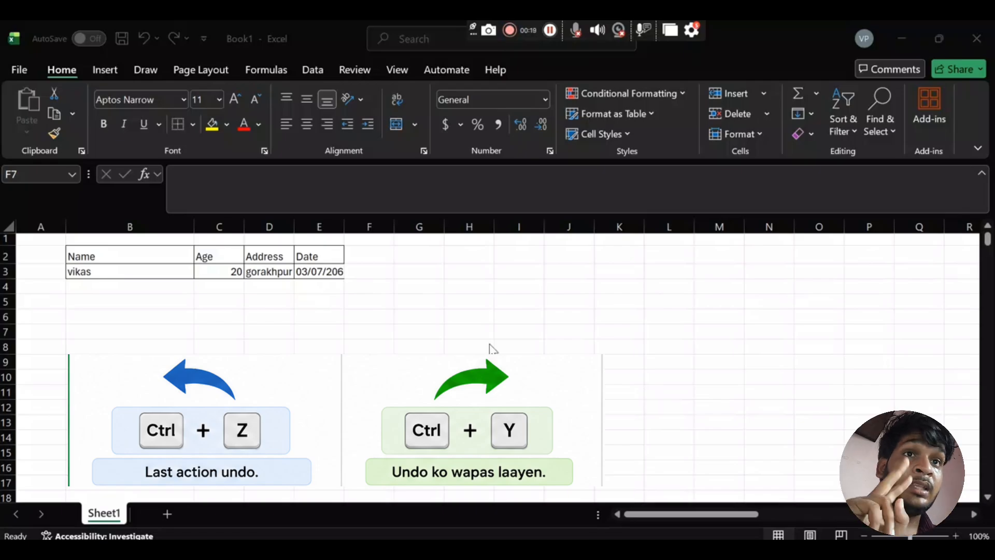
# Undo the deletion of cell E6 as well as the border removal and clearing of F3:G7.
pyautogui.click(340, 328)
pyautogui.click(326, 315)
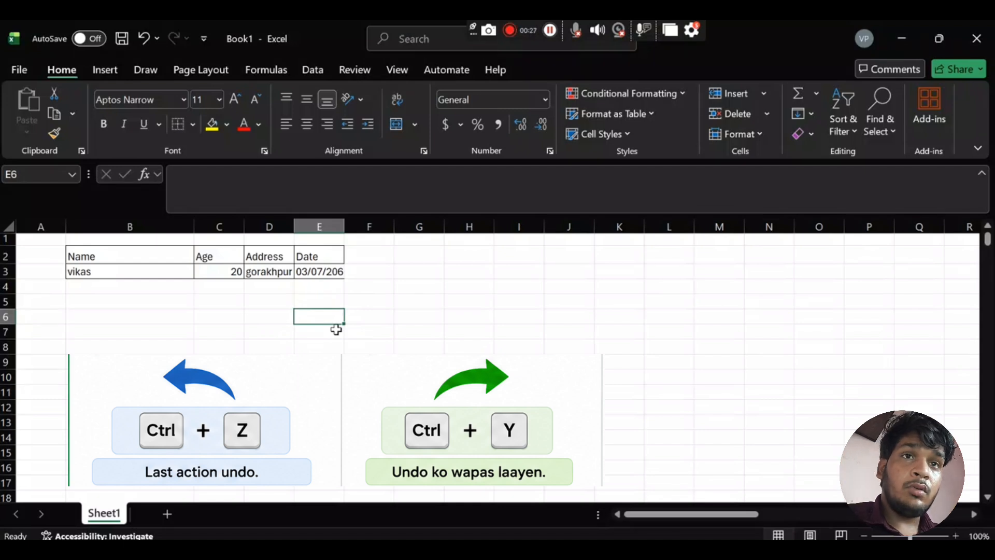
pyautogui.hotkey('ctrl', 'z')
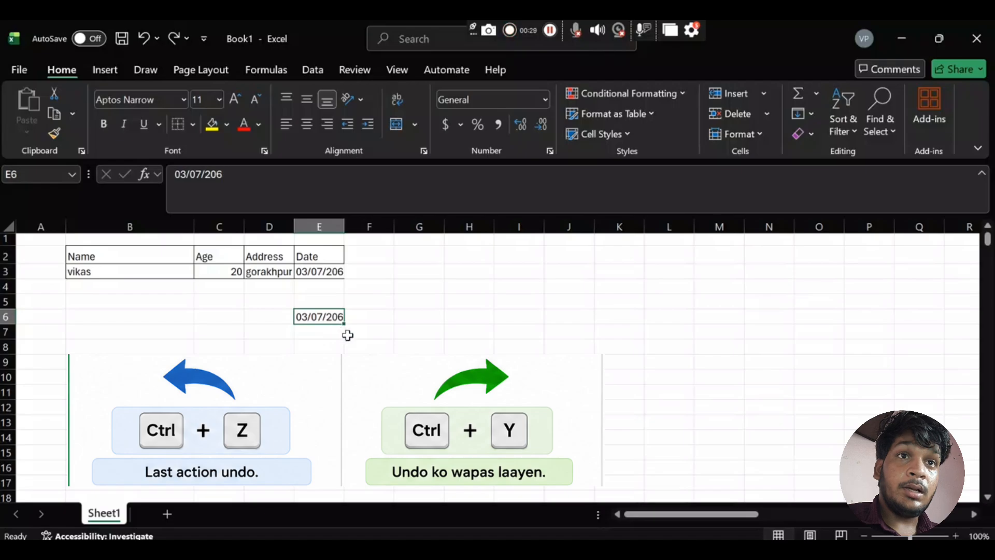
pyautogui.click(347, 334)
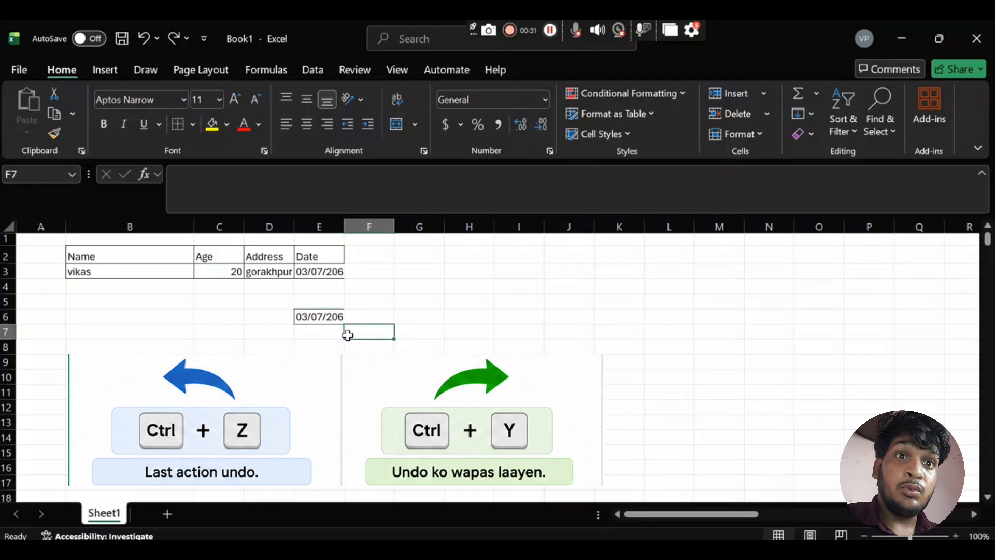
pyautogui.hotkey('ctrl', 'z')
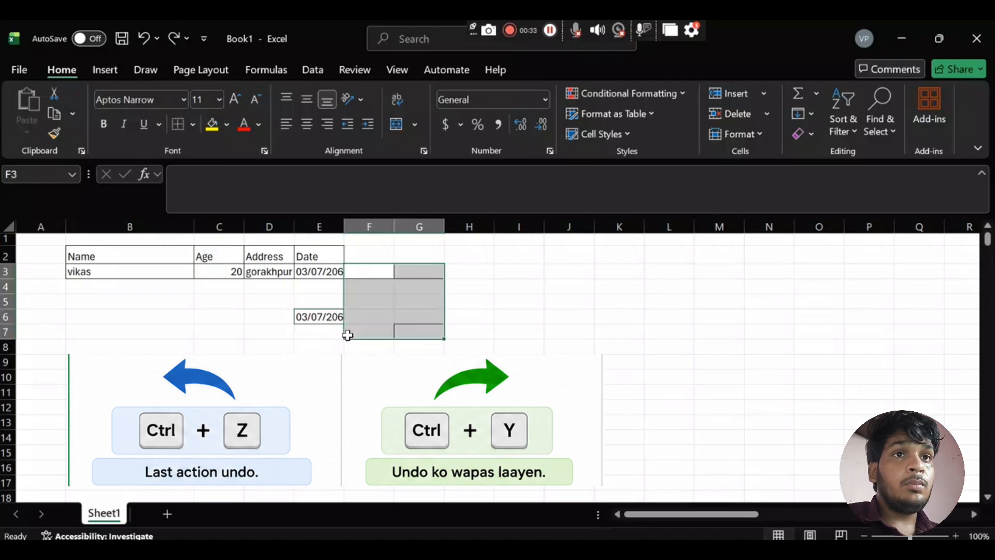
pyautogui.hotkey('ctrl', 'y')
pyautogui.click(363, 361)
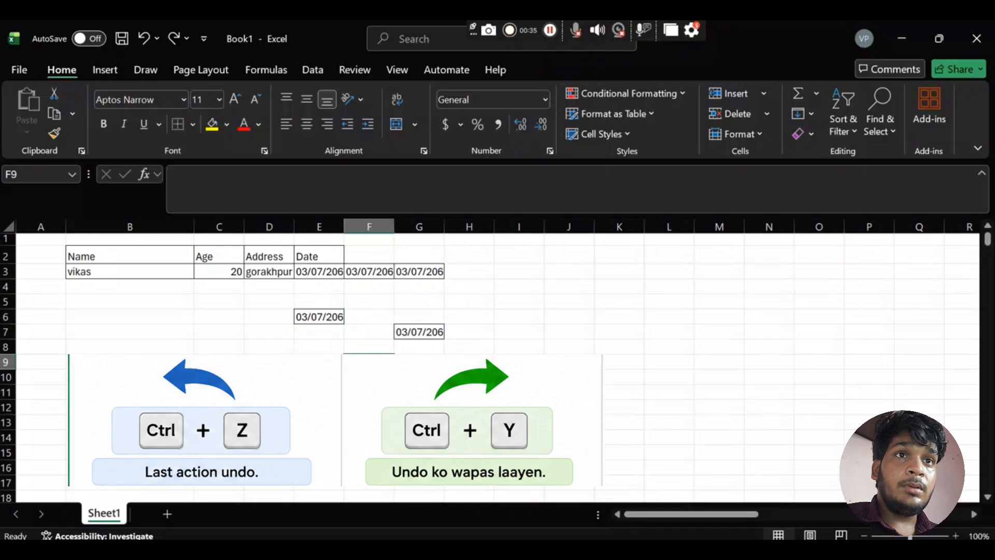
# Clear the contents of the range F2:H8, including the extra dates beside and below the table.
pyautogui.moveTo(378, 259); pyautogui.dragTo(456, 349)
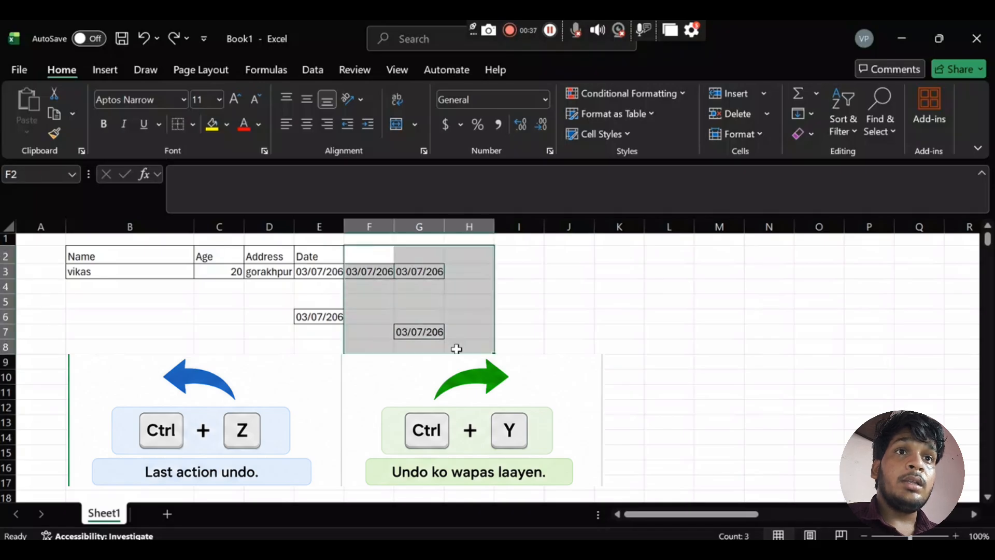
pyautogui.press('Delete')
pyautogui.click(323, 361)
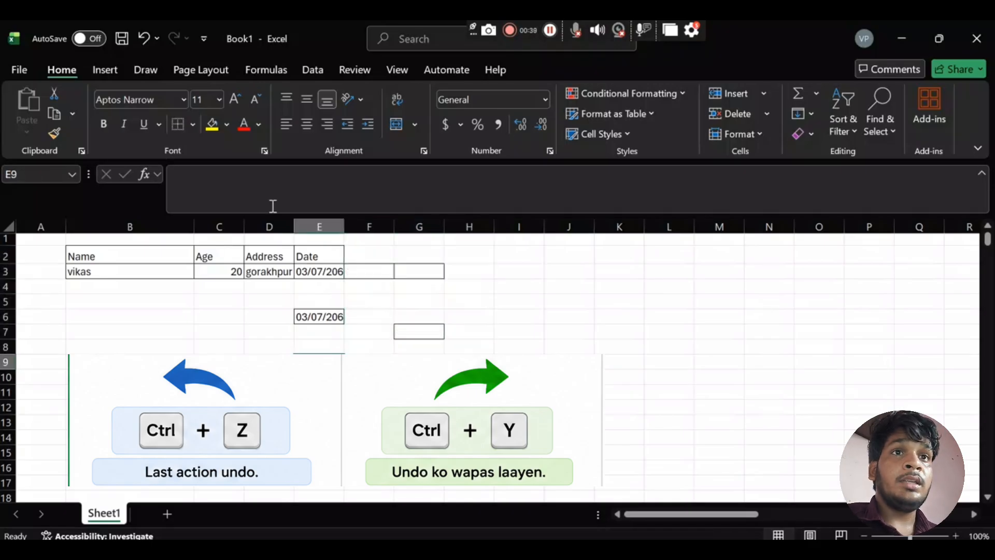
# Clear the age value in C3 and re-enter it as 20.
pyautogui.click(236, 273)
pyautogui.press('Delete')
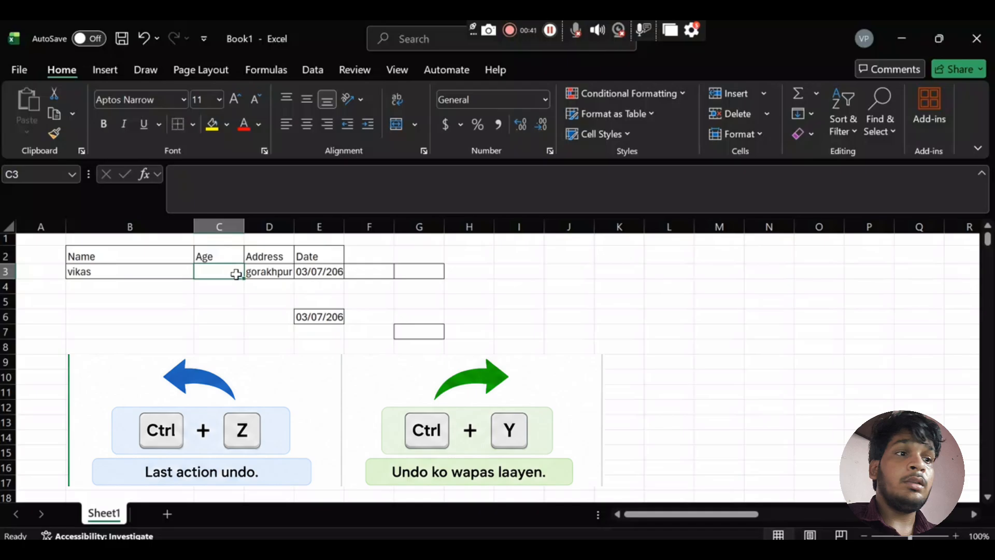
pyautogui.click(246, 335)
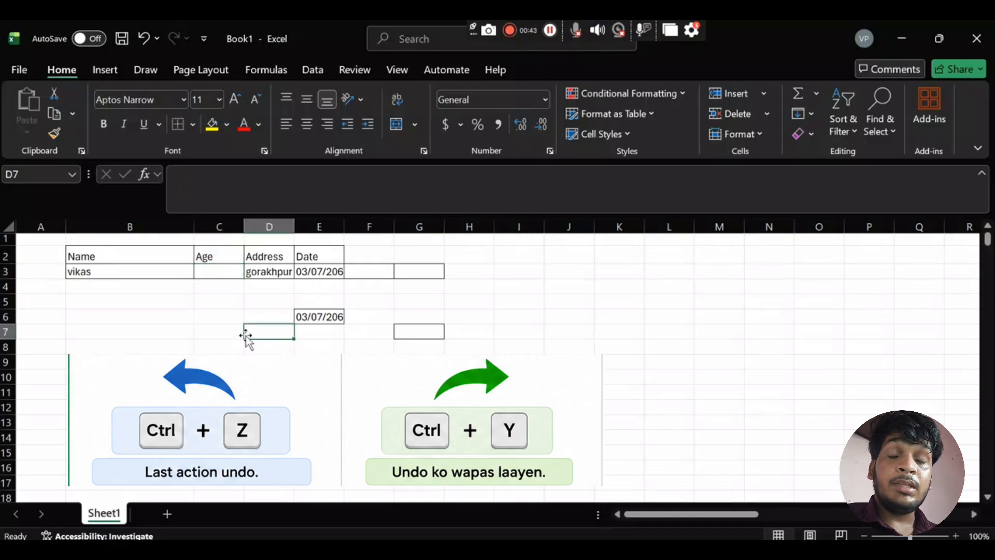
pyautogui.click(208, 272)
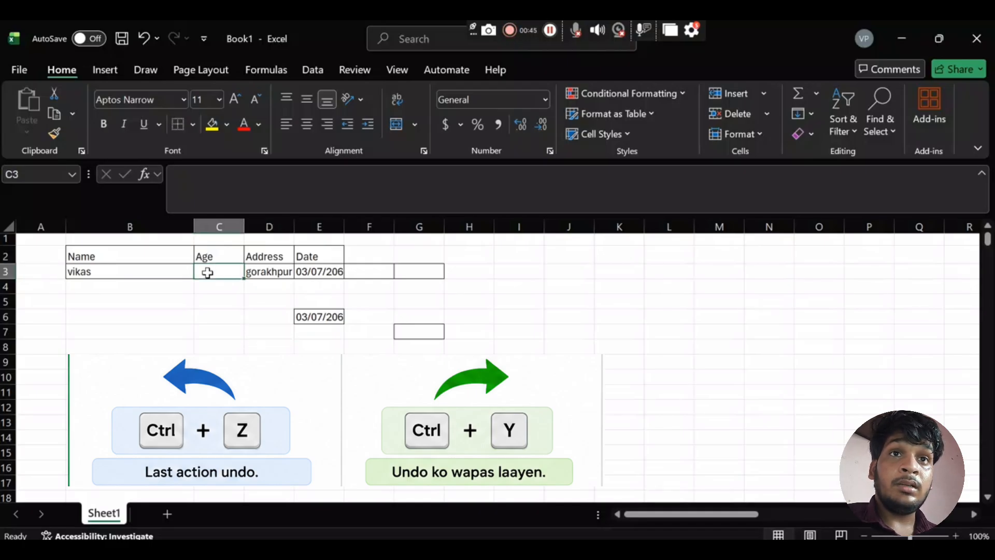
pyautogui.write('20')
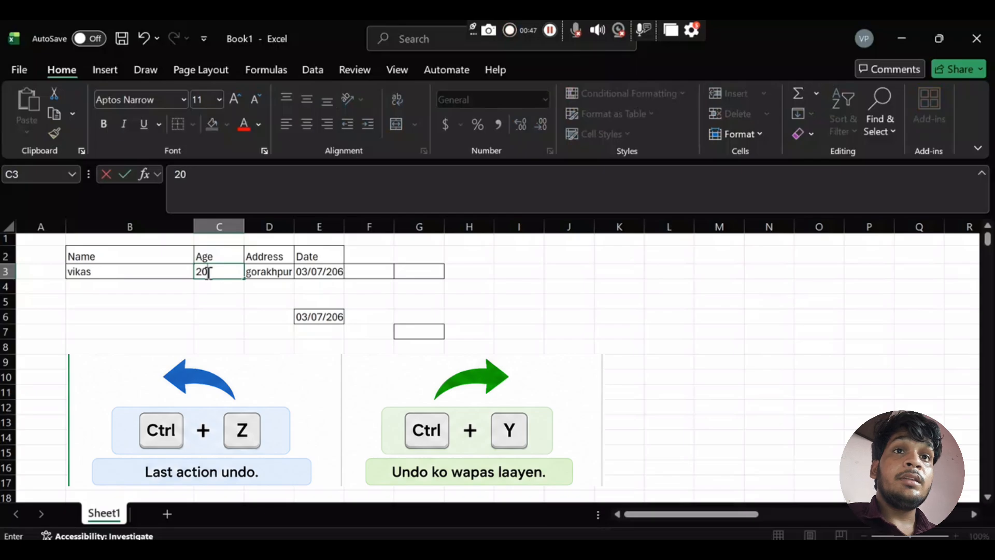
pyautogui.click(207, 329)
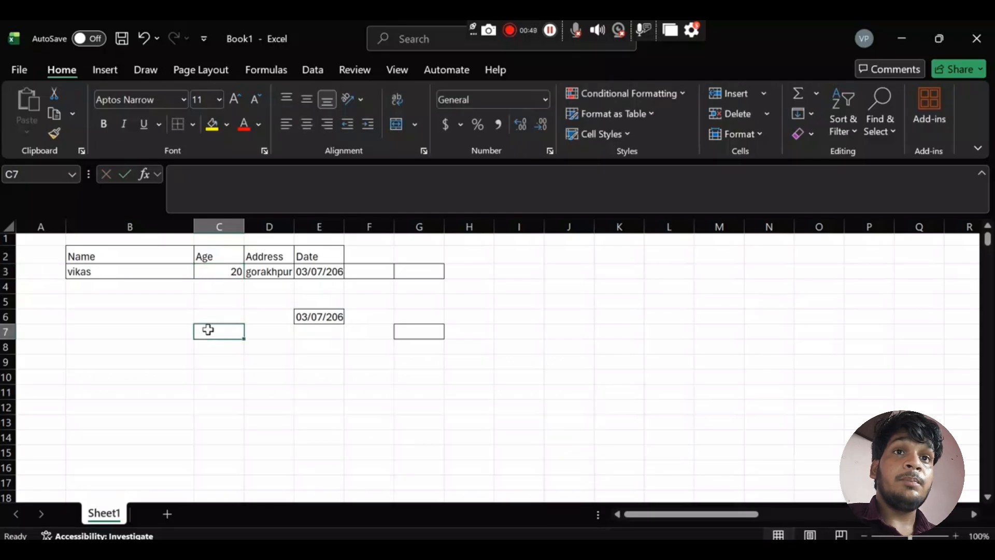
# Clear the contents of the table range B2:G5 and undo the clearing.
pyautogui.moveTo(126, 259); pyautogui.dragTo(408, 305)
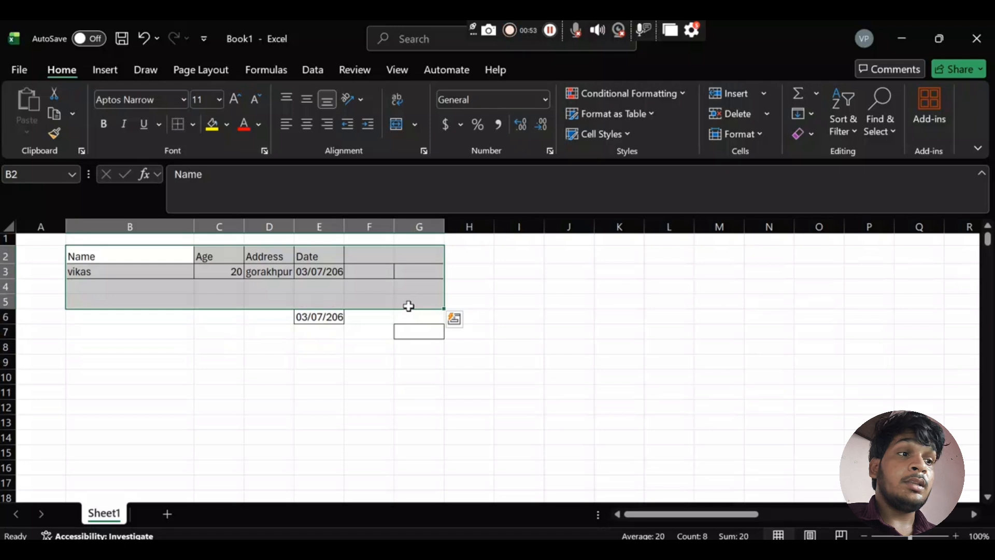
pyautogui.press('Delete')
pyautogui.click(430, 371)
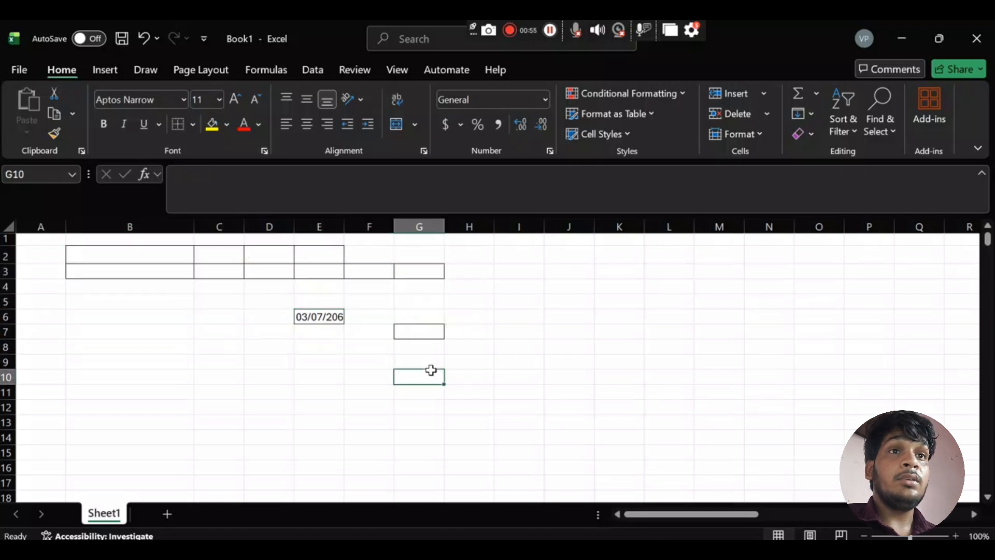
pyautogui.hotkey('ctrl', 'z')
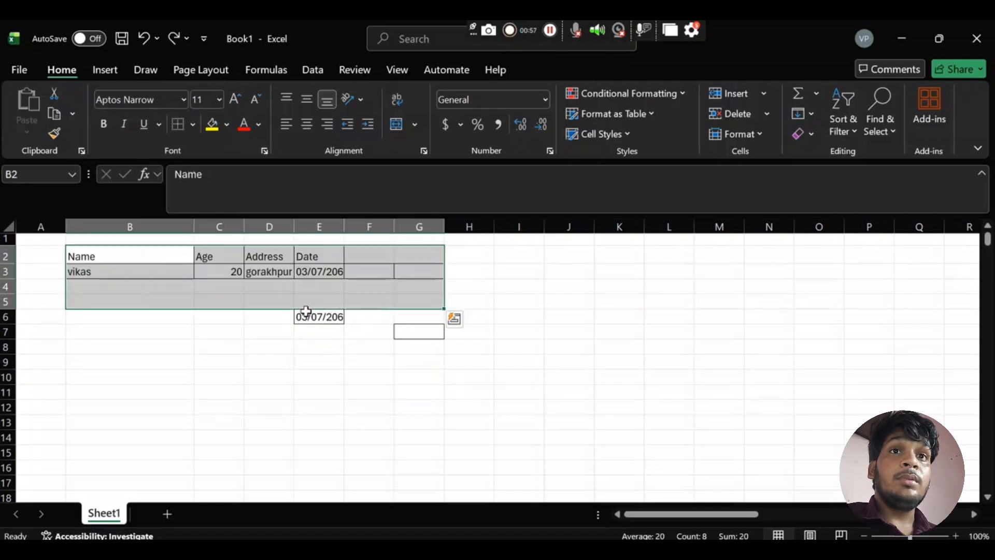
pyautogui.click(260, 285)
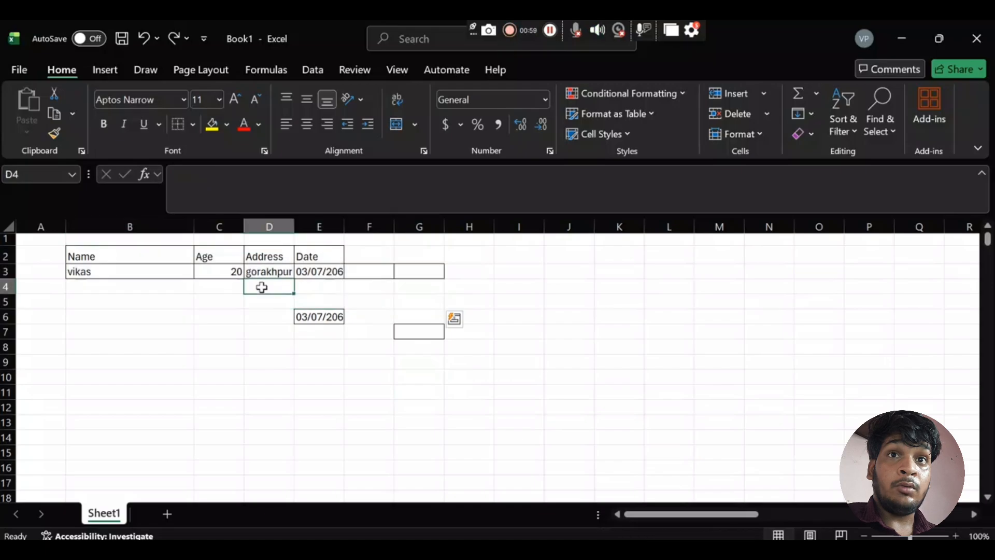
# Overwrite the Name header in B2 with ywud and undo that entry.
pyautogui.moveTo(117, 254); pyautogui.dragTo(197, 260)
pyautogui.write('ywud')
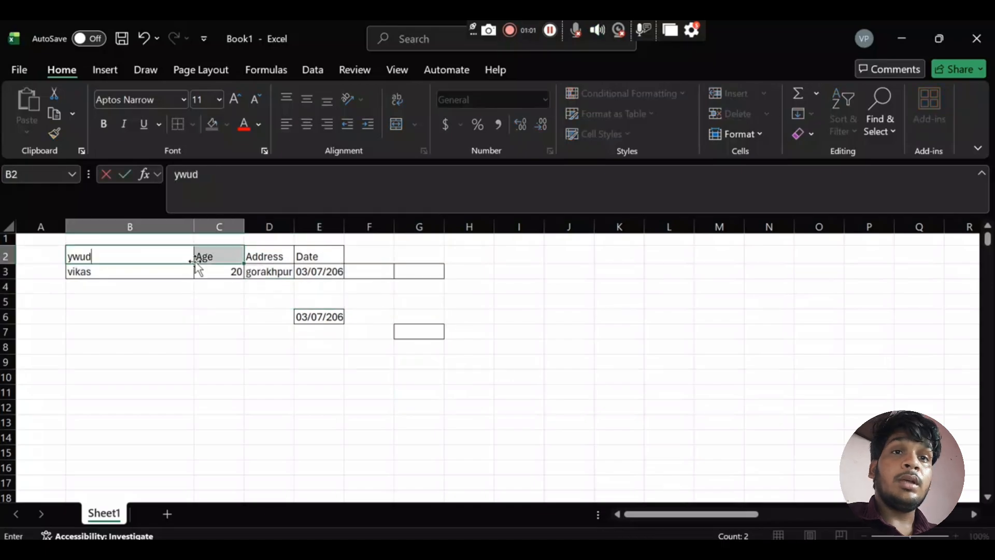
pyautogui.click(172, 311)
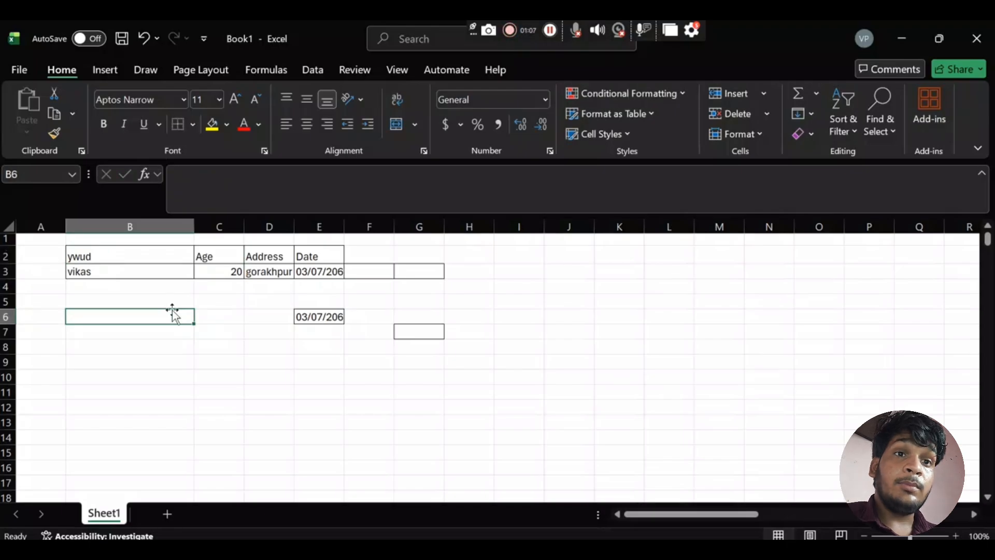
pyautogui.hotkey('ctrl', 'z')
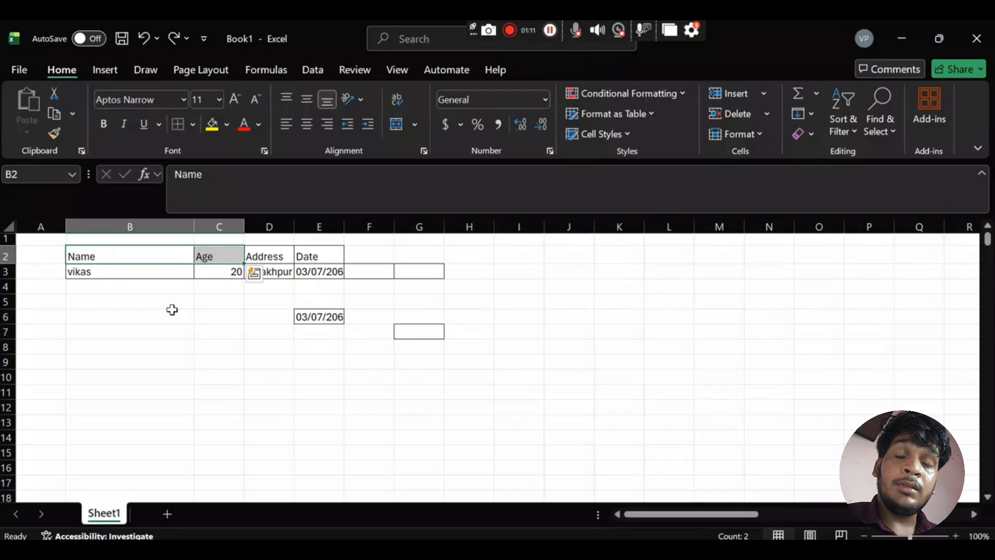
# Undo the age entry in C3 and redo it.
pyautogui.click(172, 311)
pyautogui.hotkey('ctrl', 'z')
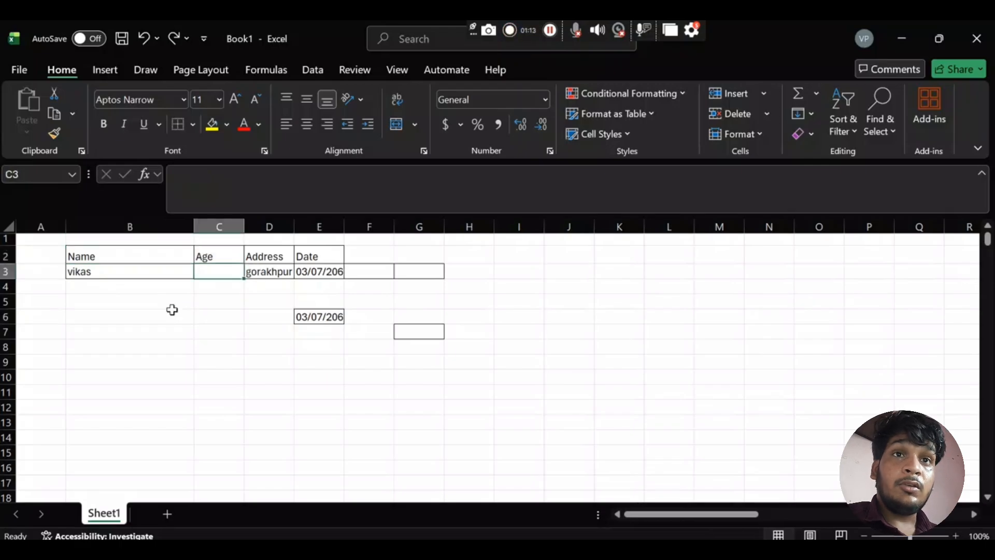
pyautogui.hotkey('ctrl', 'y')
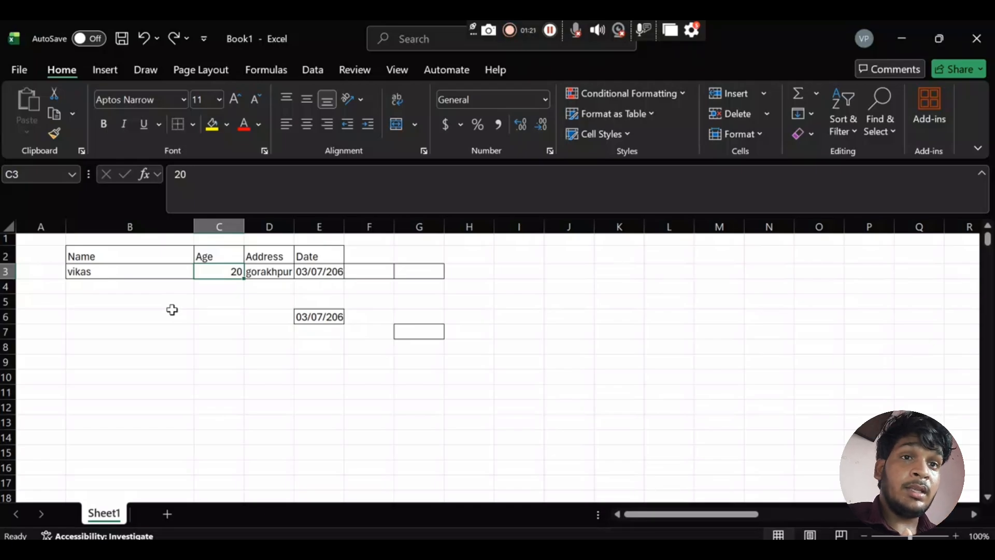
# Enter the sample text dhshas in the empty cell B6.
pyautogui.click(172, 310)
pyautogui.write('dhsha')
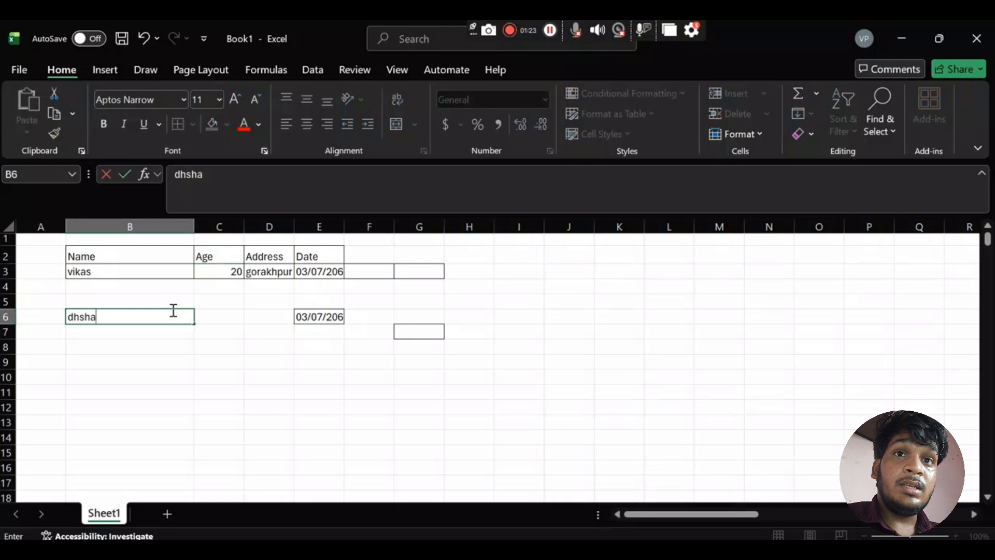
pyautogui.write('s')
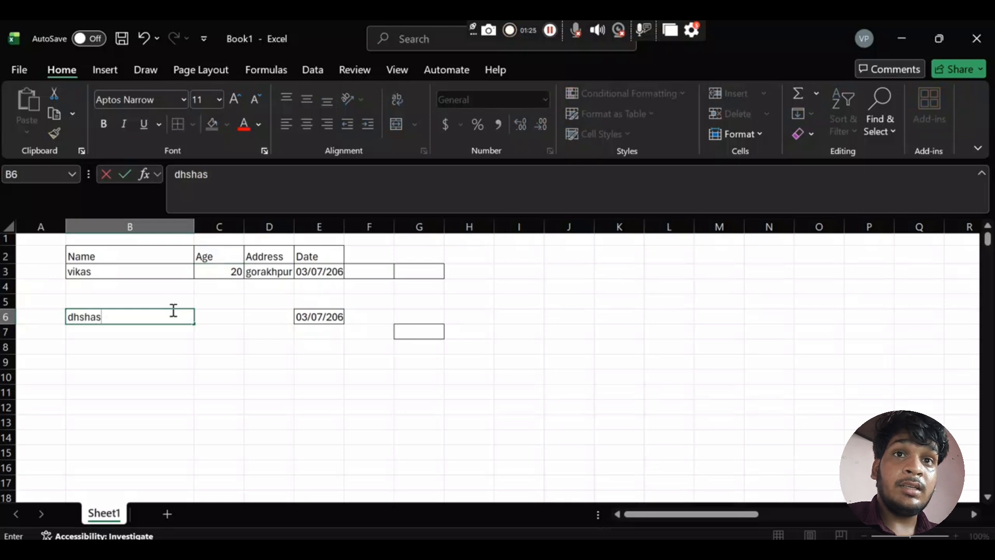
pyautogui.press('Return')
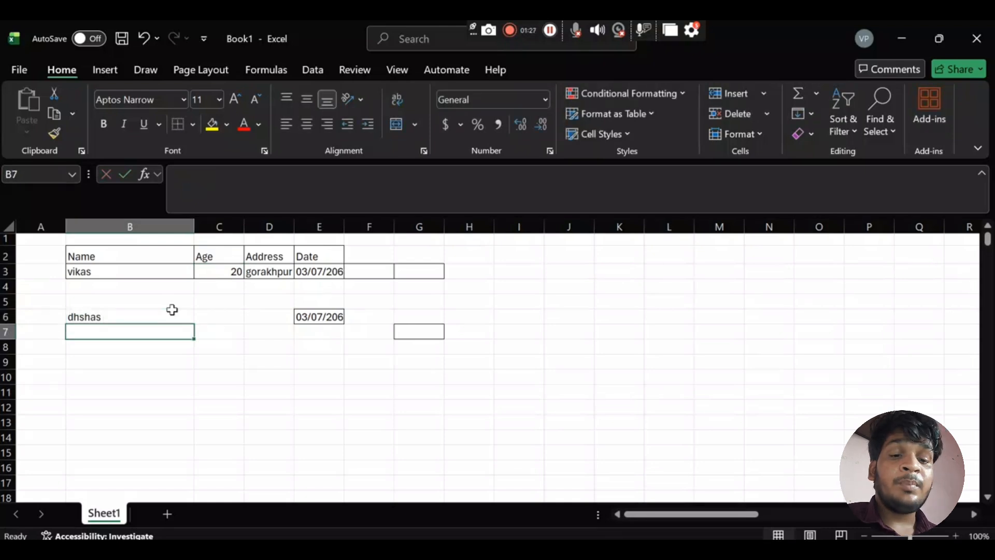
# Undo the dhshas entry in B6, redo it, and remove it again.
pyautogui.hotkey('ctrl', 'z')
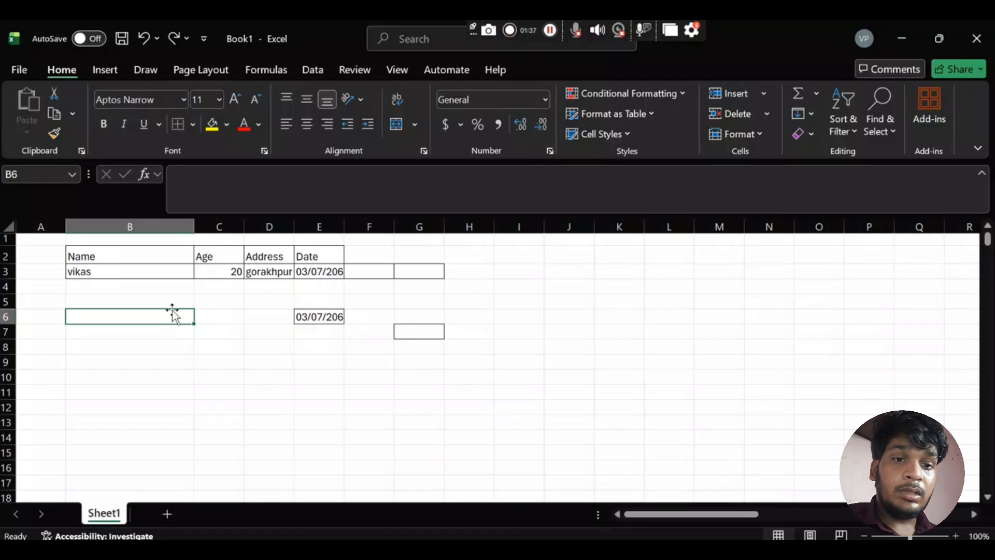
pyautogui.write('dhshas')
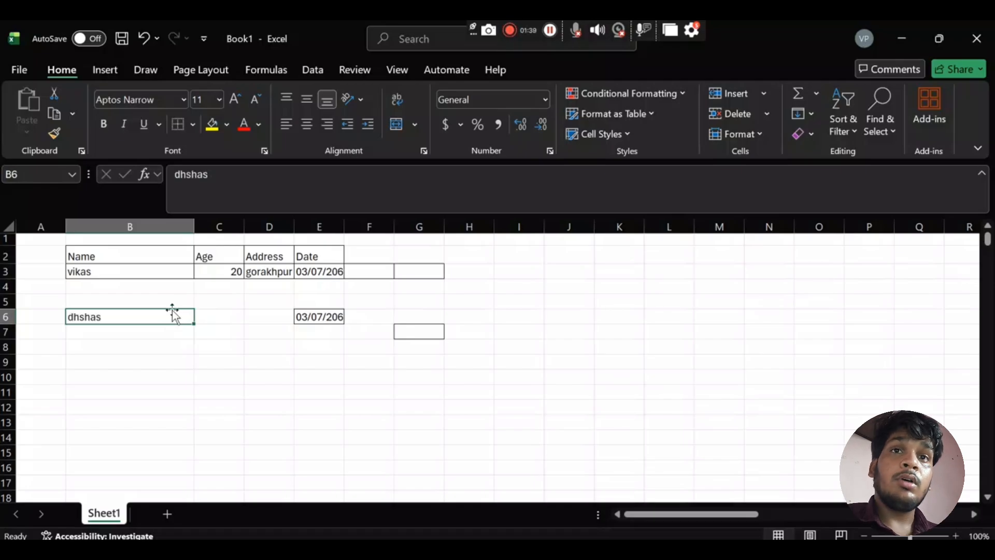
pyautogui.press('Delete')
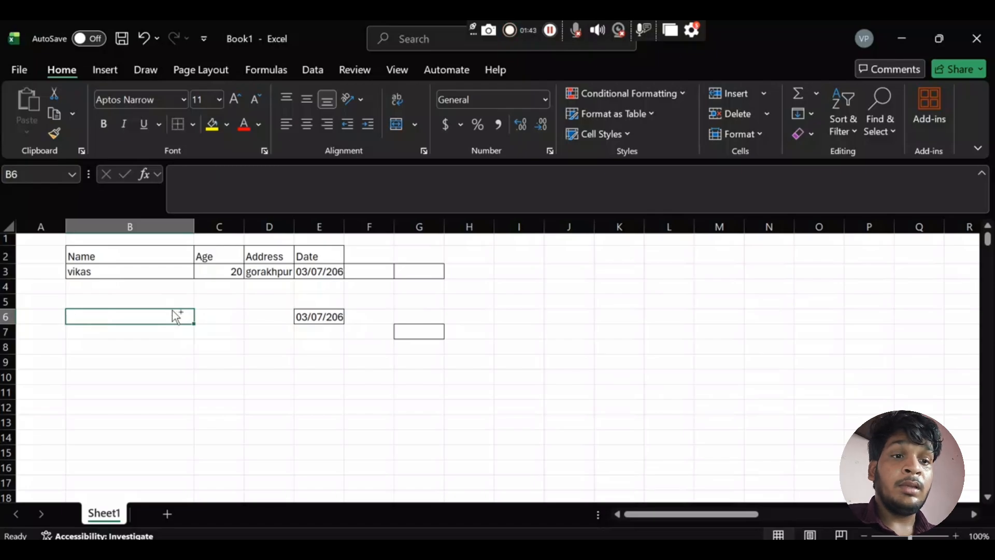
pyautogui.click(193, 397)
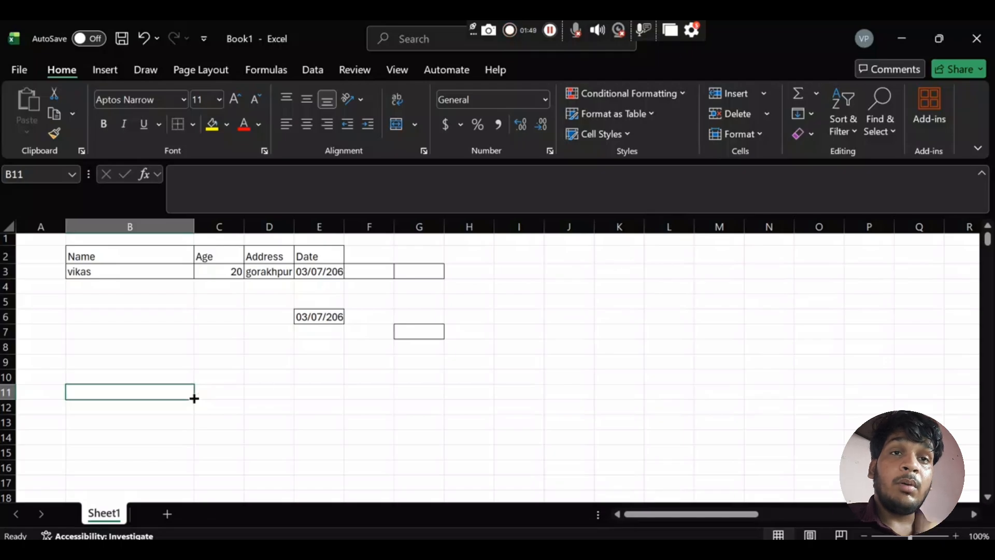
# Clear the separate date in E6, undo the clearing, and clear the date again.
pyautogui.click(319, 317)
pyautogui.press('Delete')
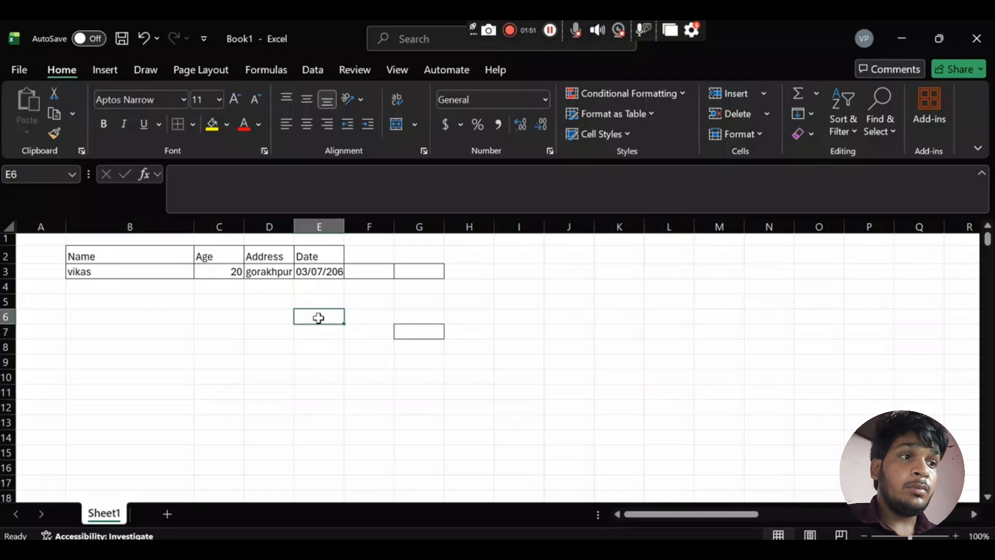
pyautogui.hotkey('ctrl', 'z')
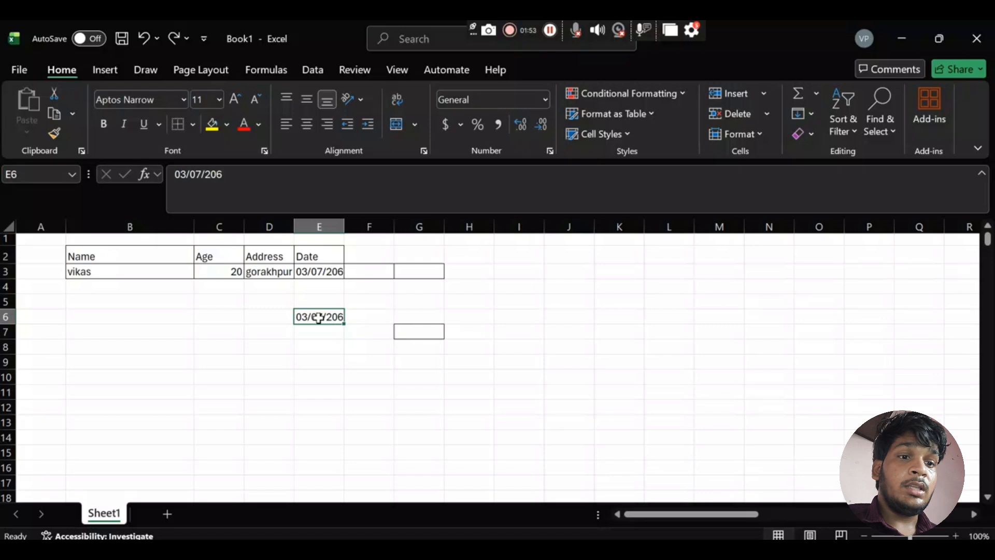
pyautogui.press('Delete')
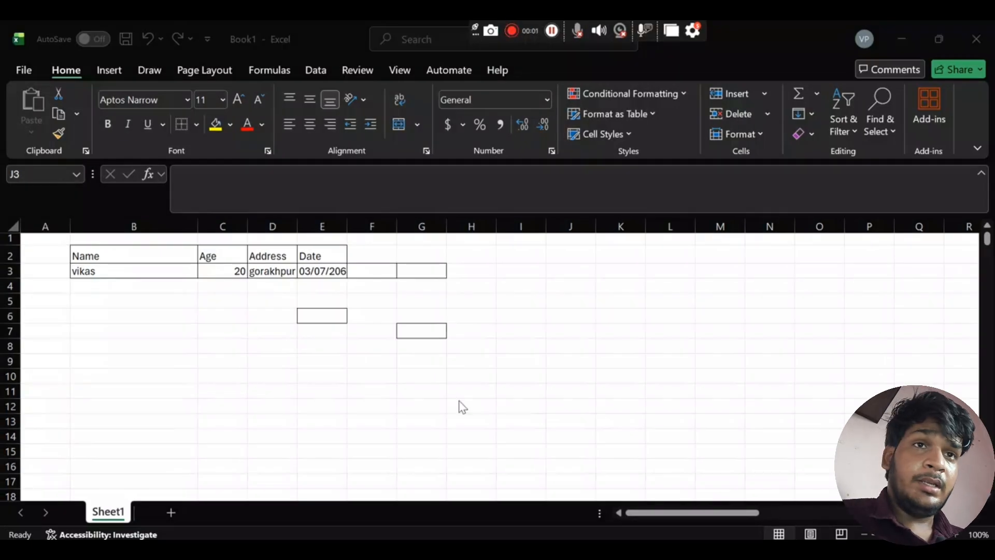
# Start a new header row below the table by entering S name in B9.
pyautogui.click(133, 357)
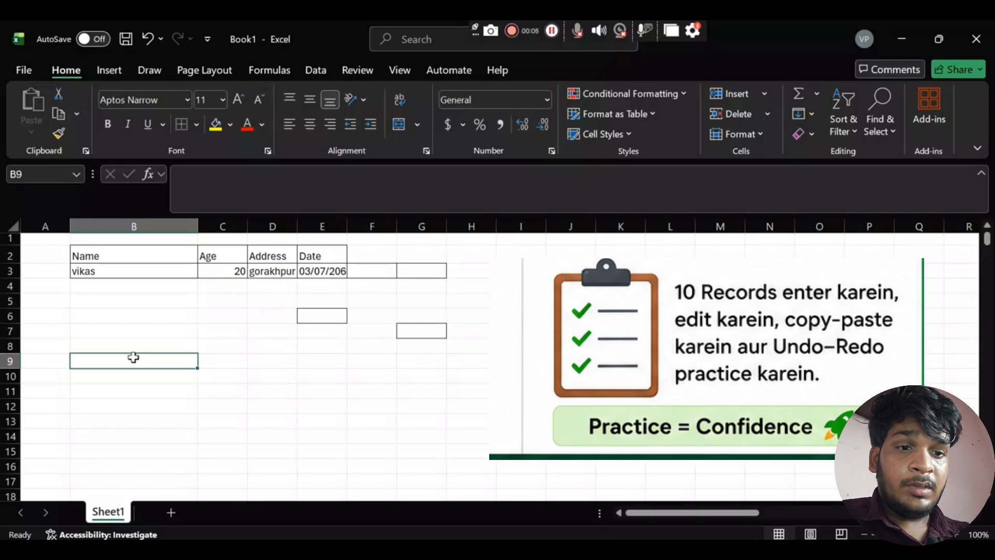
pyautogui.write('s')
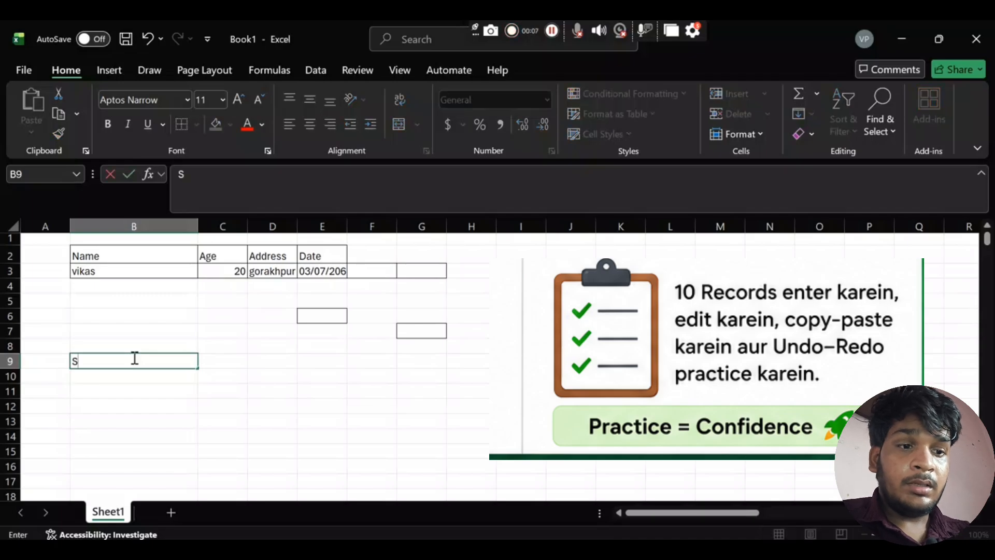
pyautogui.write(' Bo')
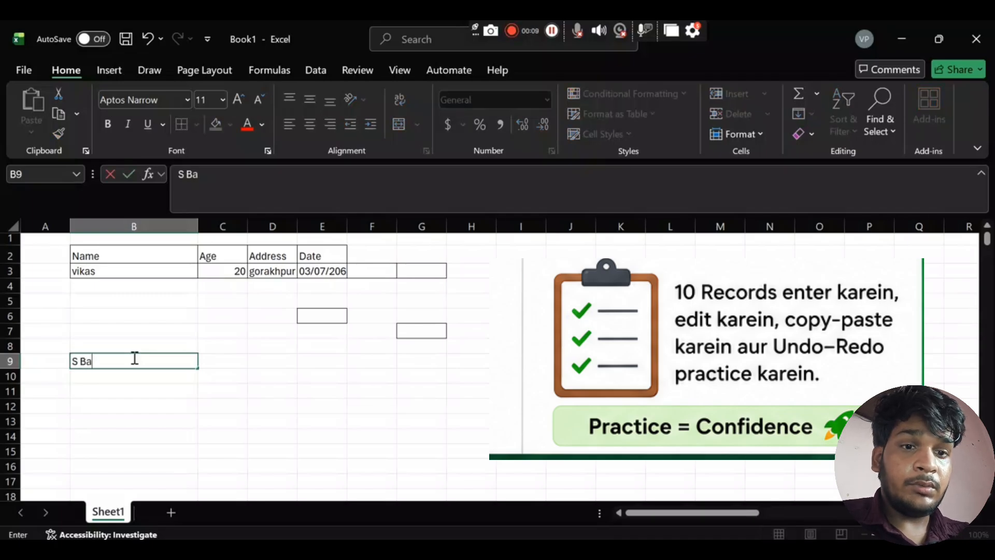
pyautogui.press('BackSpace')
pyautogui.press('BackSpace')
pyautogui.write('name')
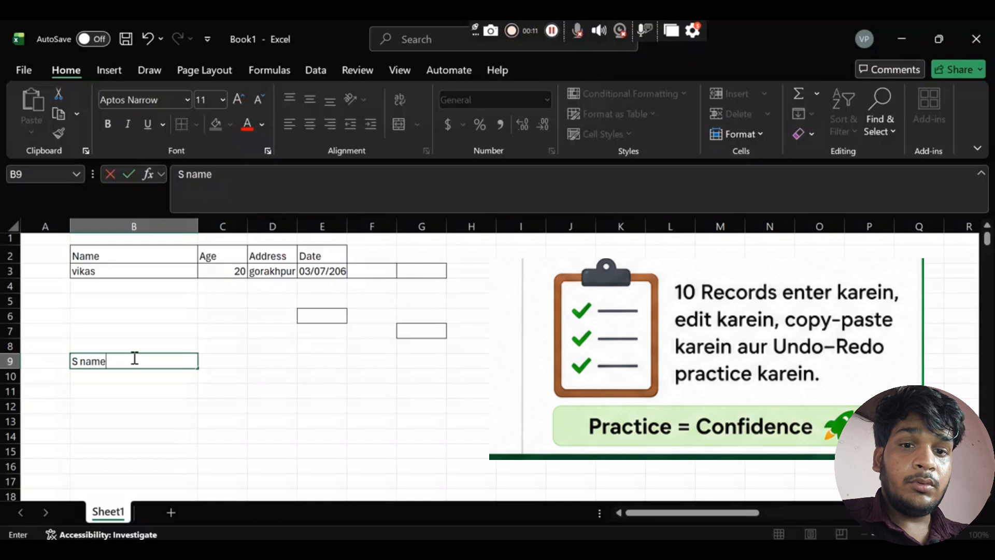
pyautogui.press('Tab')
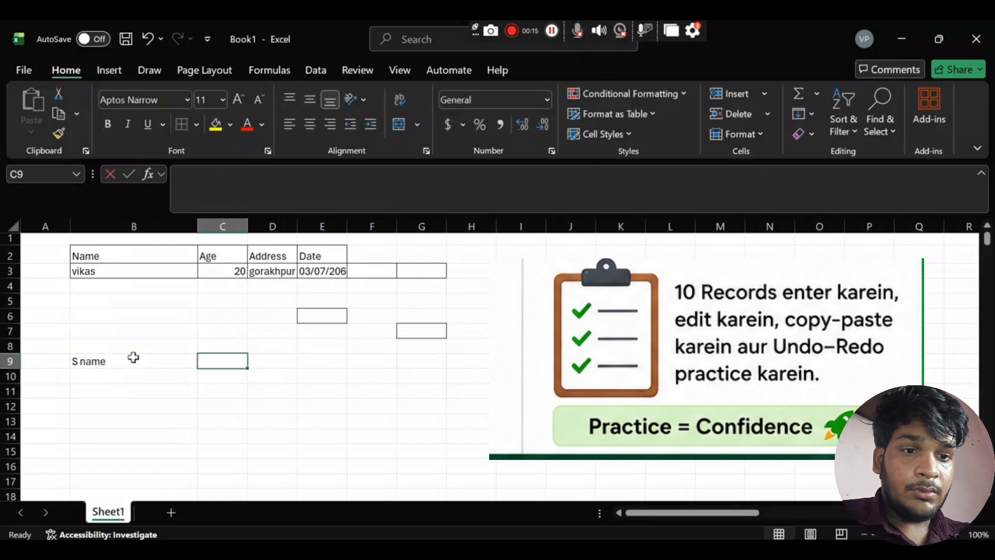
# Fill C9:F9 with the headers Age, college name, roll no and mobile no.
pyautogui.write('Age')
pyautogui.press('Tab')
pyautogui.write('colle')
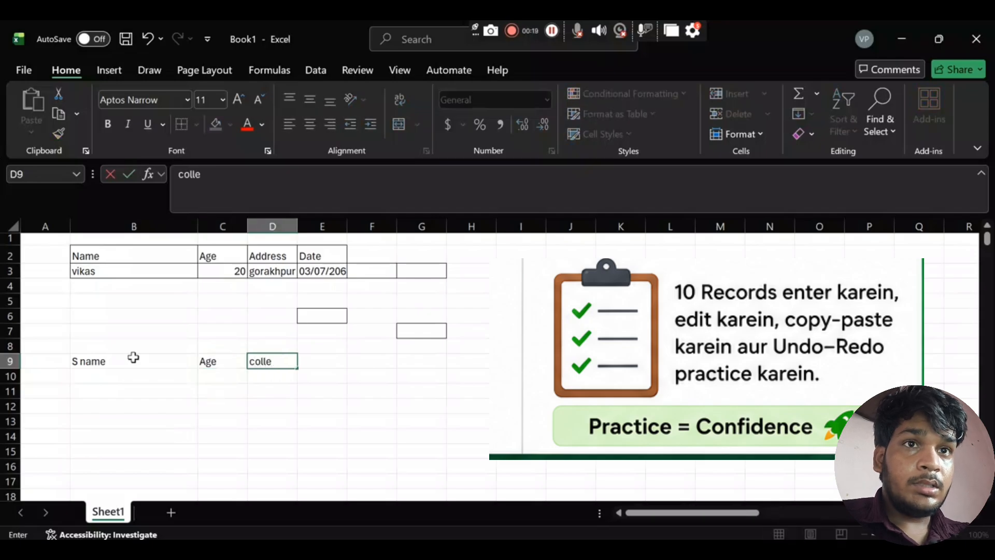
pyautogui.write('ge name')
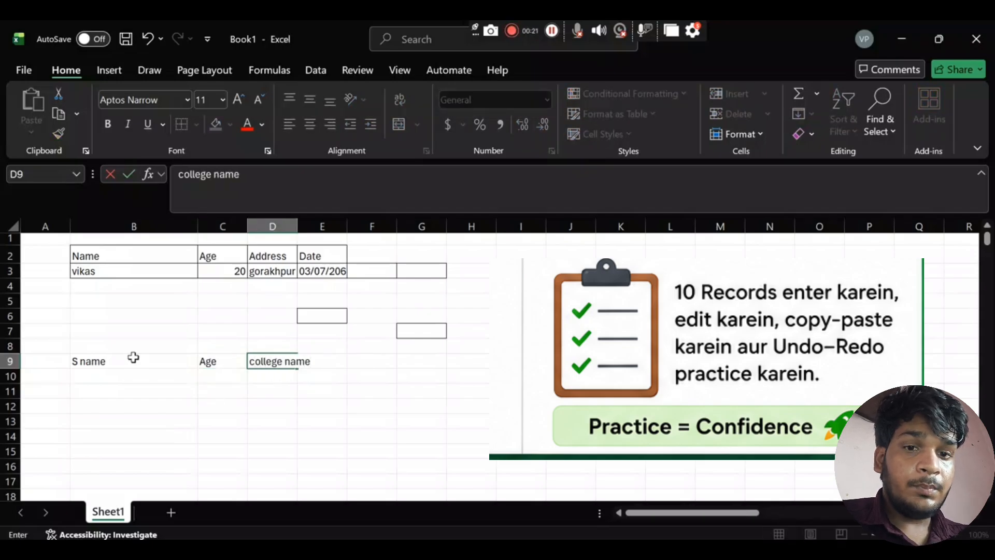
pyautogui.press('Tab')
pyautogui.write('r')
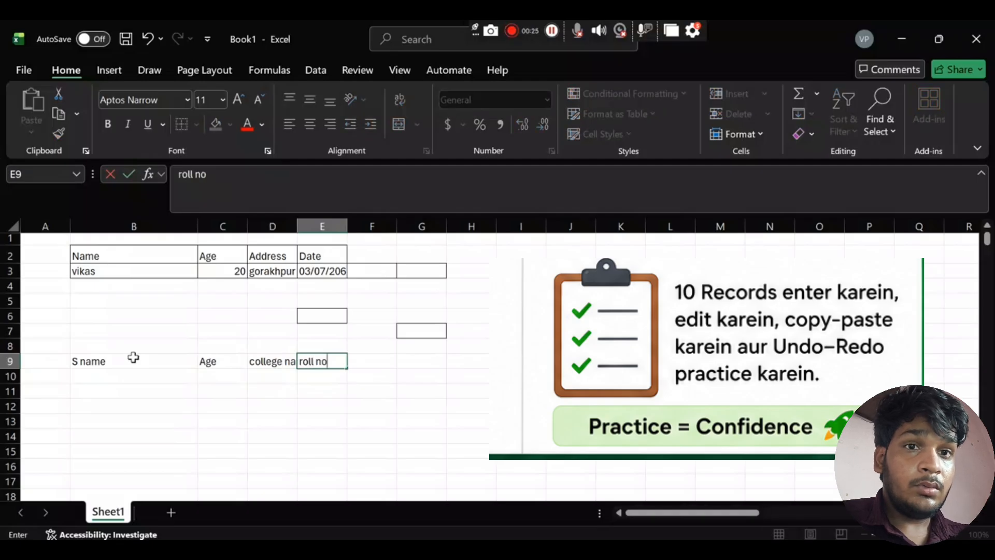
pyautogui.press('Tab')
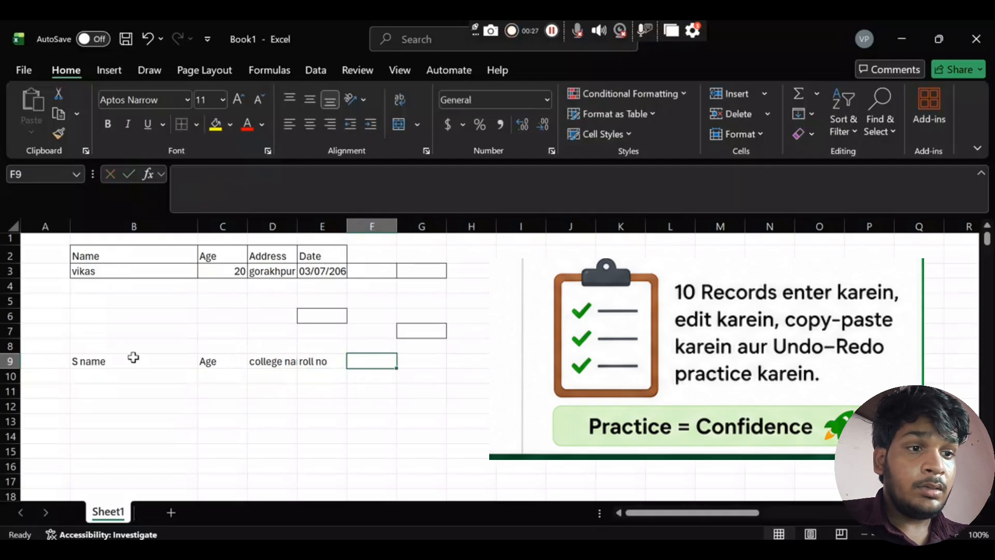
pyautogui.write('mobile no')
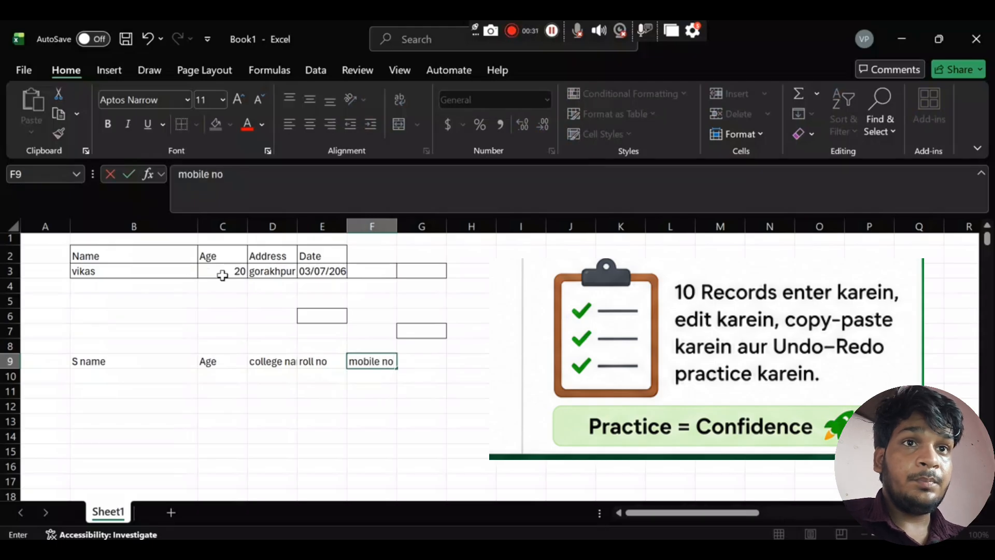
# Widen column D so that the college name header fits in its cell.
pyautogui.click(290, 227)
pyautogui.moveTo(296, 228); pyautogui.dragTo(330, 228)
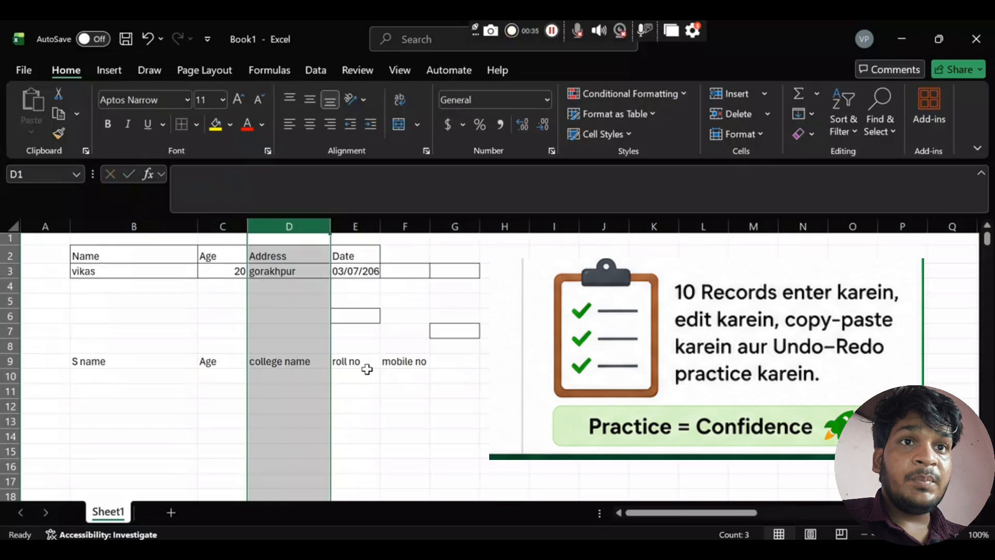
pyautogui.click(181, 371)
# Highlight the header row B9:F9, followed by the empty record area B10:F14 beneath it.
pyautogui.moveTo(106, 353); pyautogui.dragTo(389, 356)
pyautogui.moveTo(151, 380); pyautogui.dragTo(404, 441)
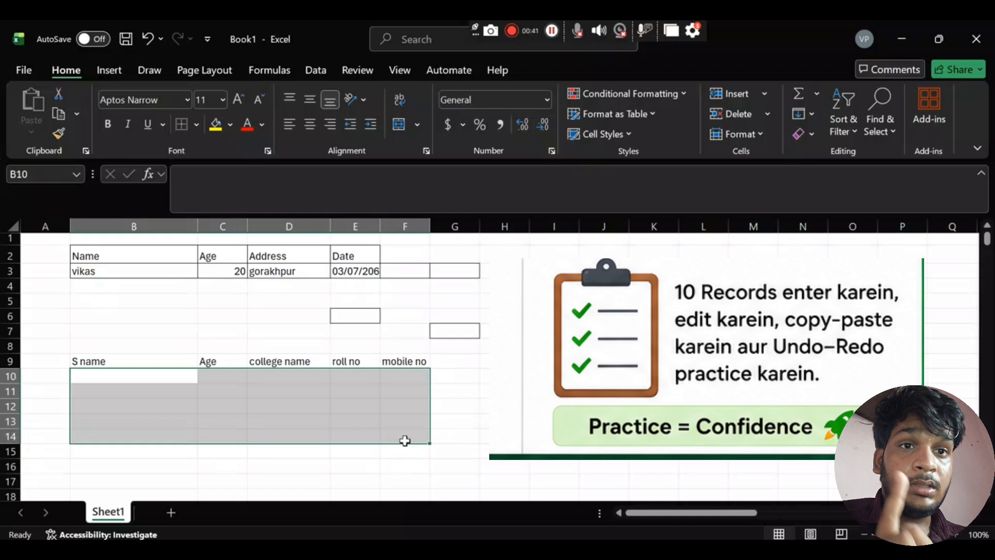